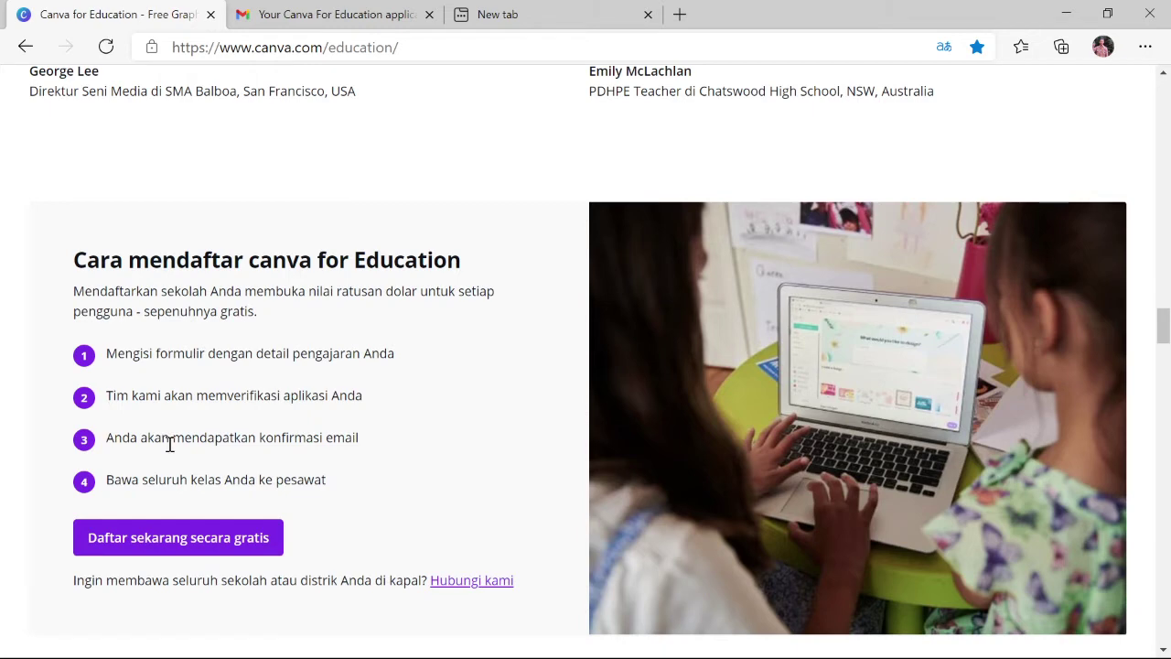
# Scroll to the education page's bottom banner and choose 'Daftar sekarang secara gratis' for free sign-up
pyautogui.scroll(-7, 170, 443)
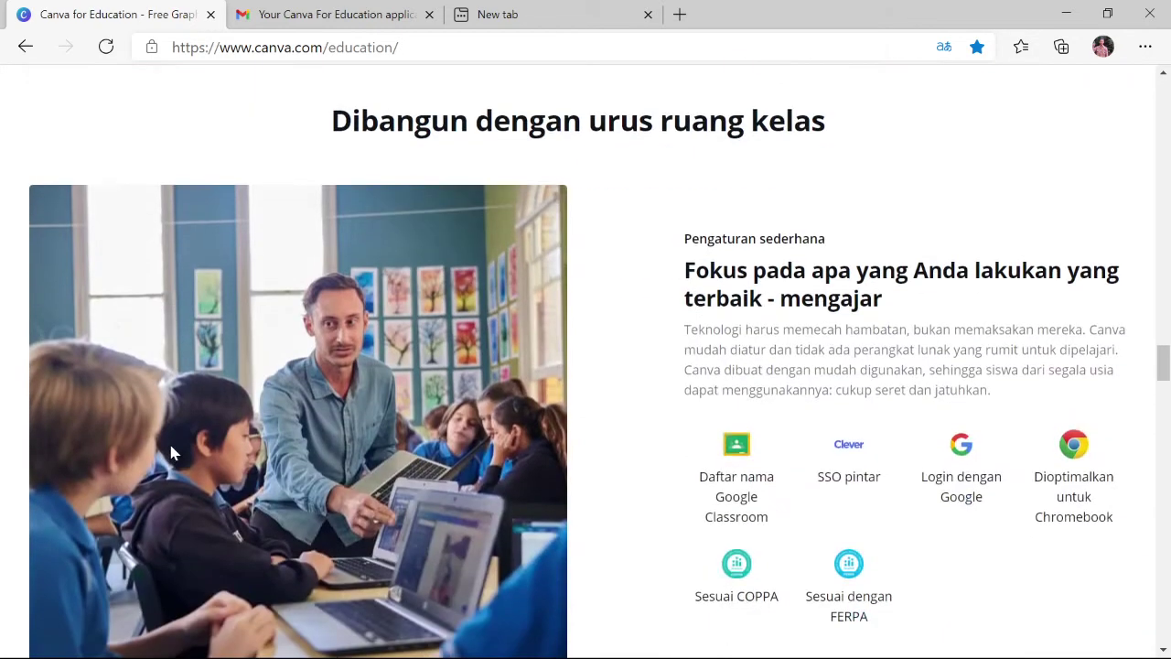
pyautogui.scroll(-2, 170, 452)
pyautogui.scroll(2, 170, 452)
pyautogui.scroll(-5, 469, 212)
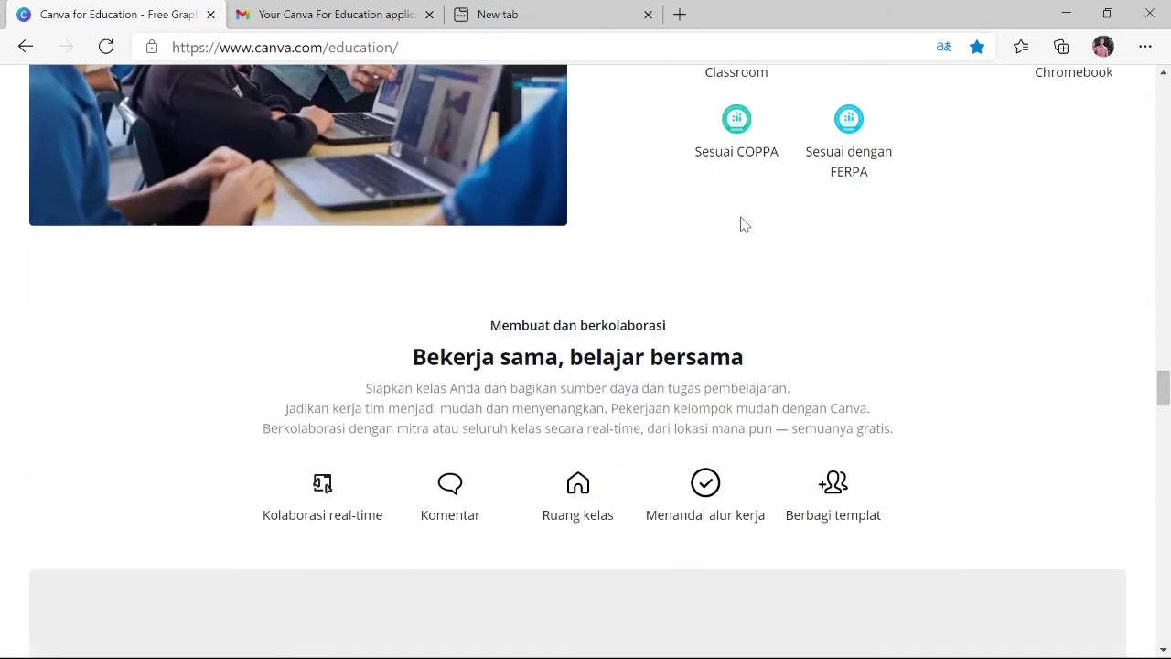
pyautogui.scroll(3, 745, 225)
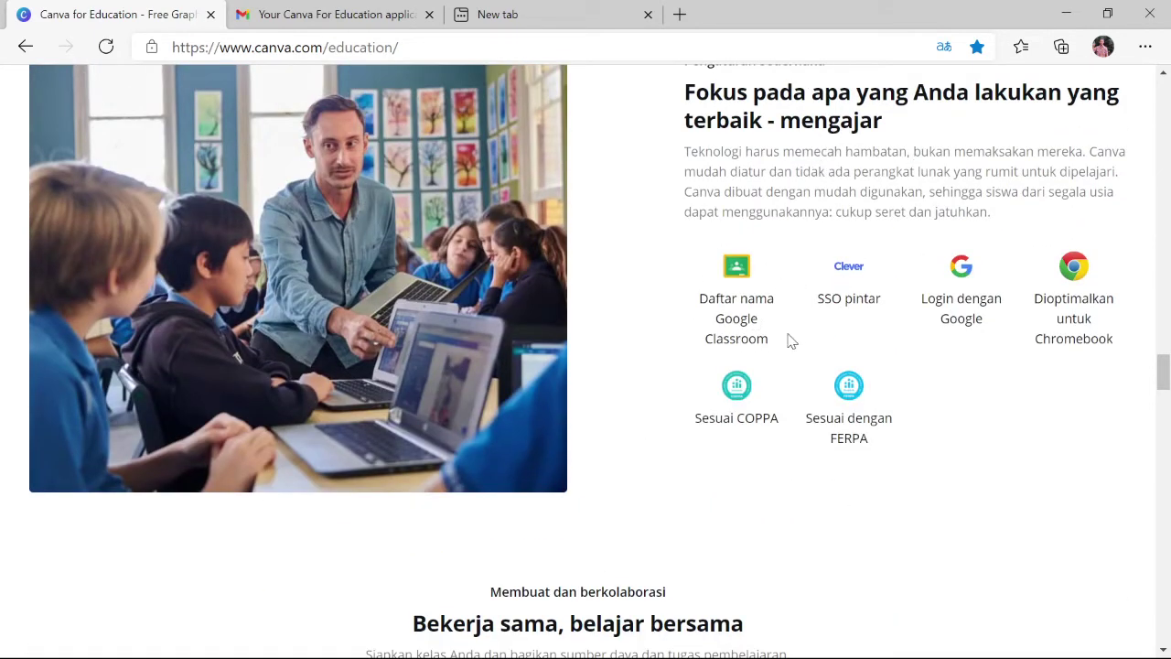
pyautogui.scroll(-2, 668, 313)
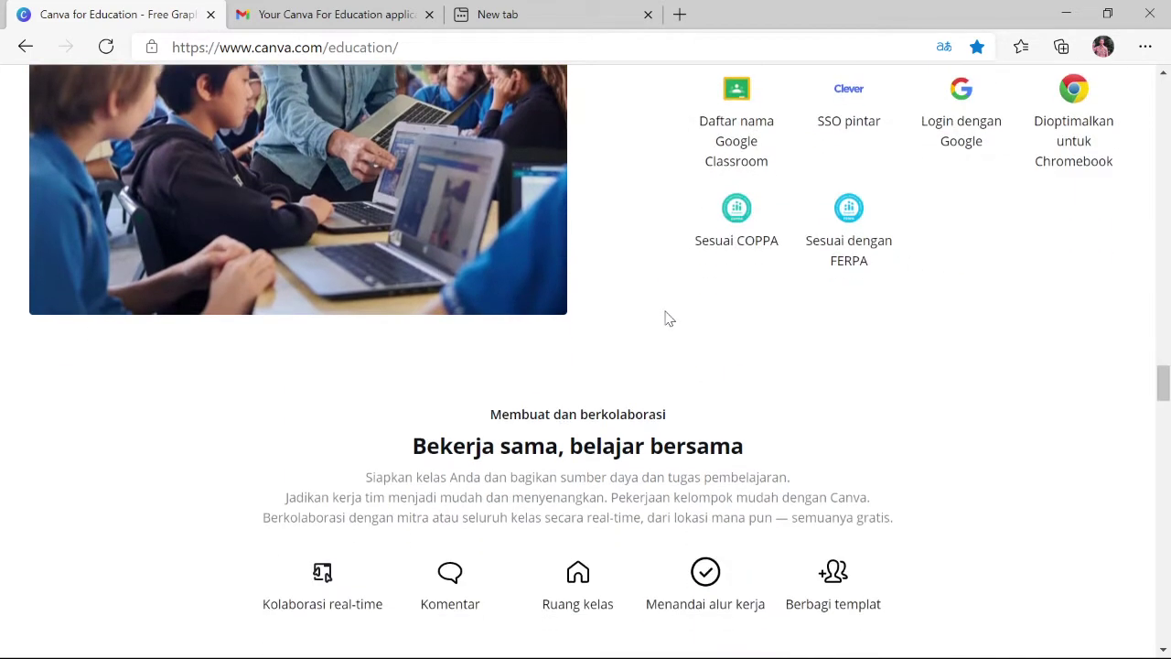
pyautogui.scroll(-1, 668, 317)
pyautogui.scroll(-1, 426, 279)
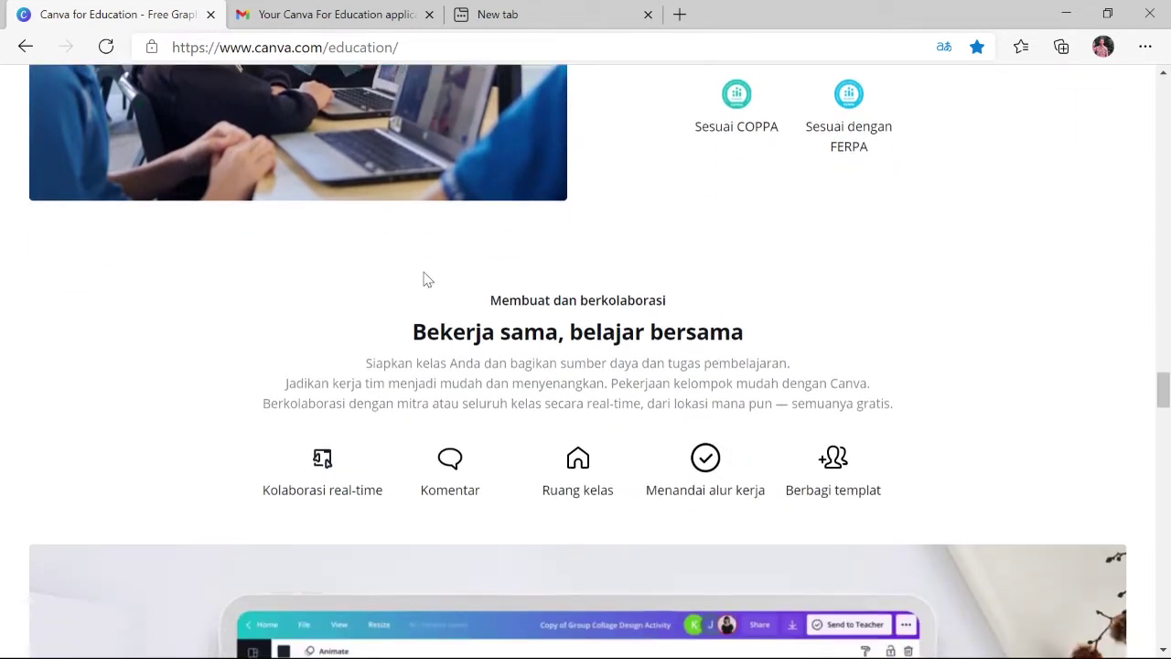
pyautogui.scroll(-8, 425, 279)
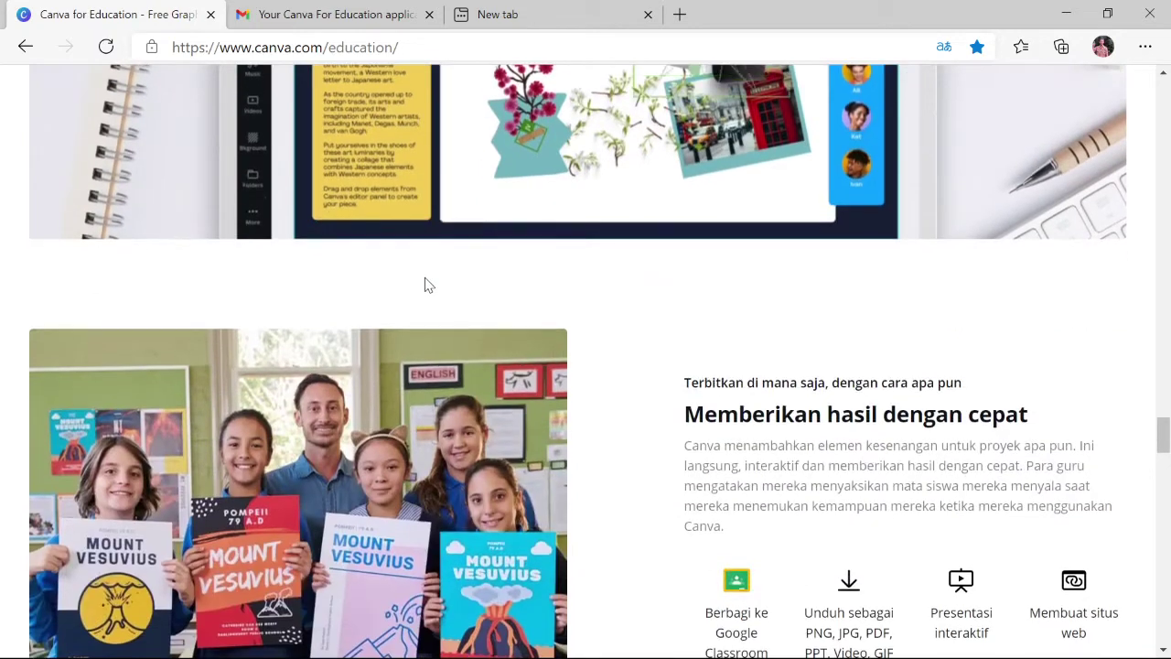
pyautogui.scroll(-3, 425, 285)
pyautogui.scroll(-1, 428, 289)
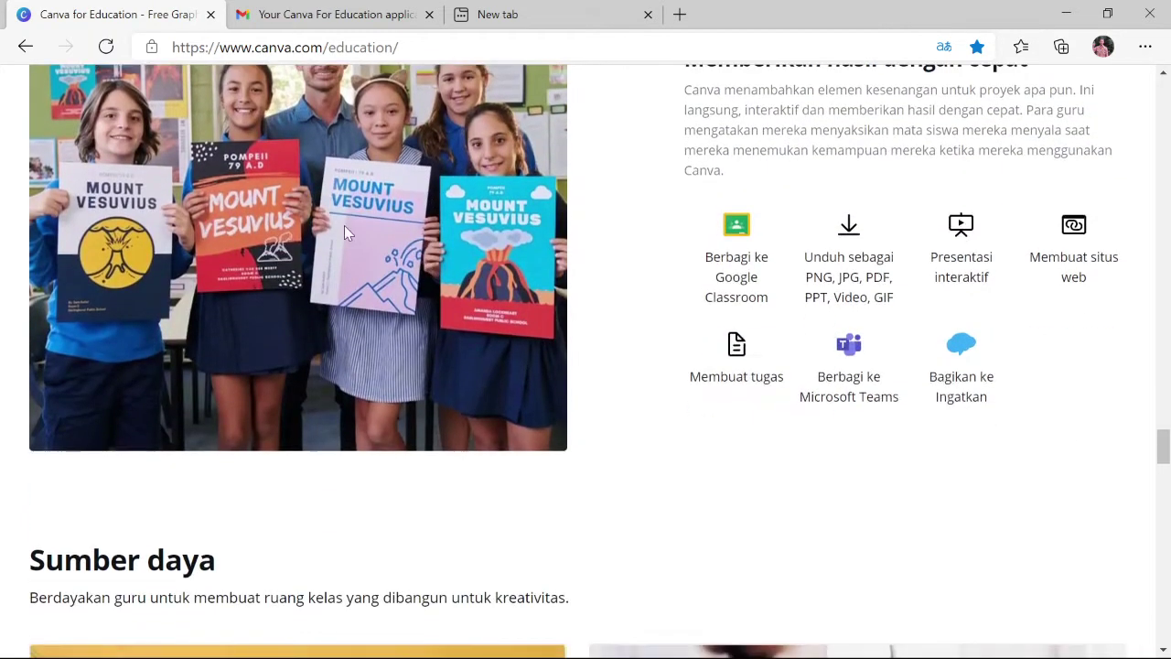
pyautogui.scroll(-4, 456, 264)
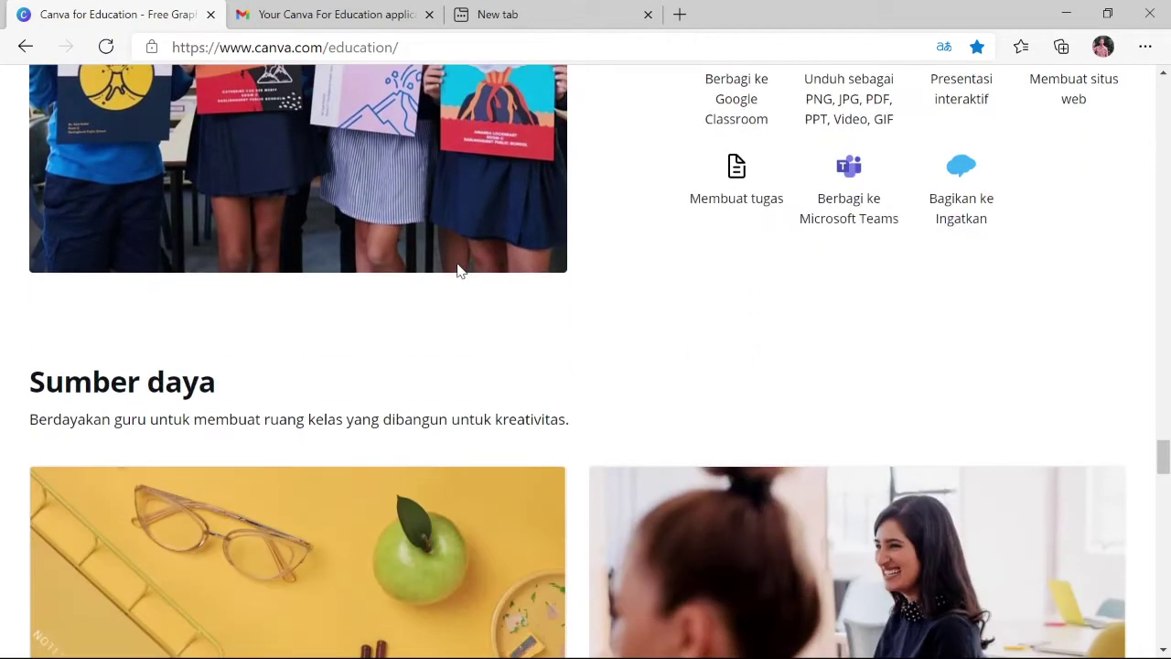
pyautogui.scroll(-8, 460, 273)
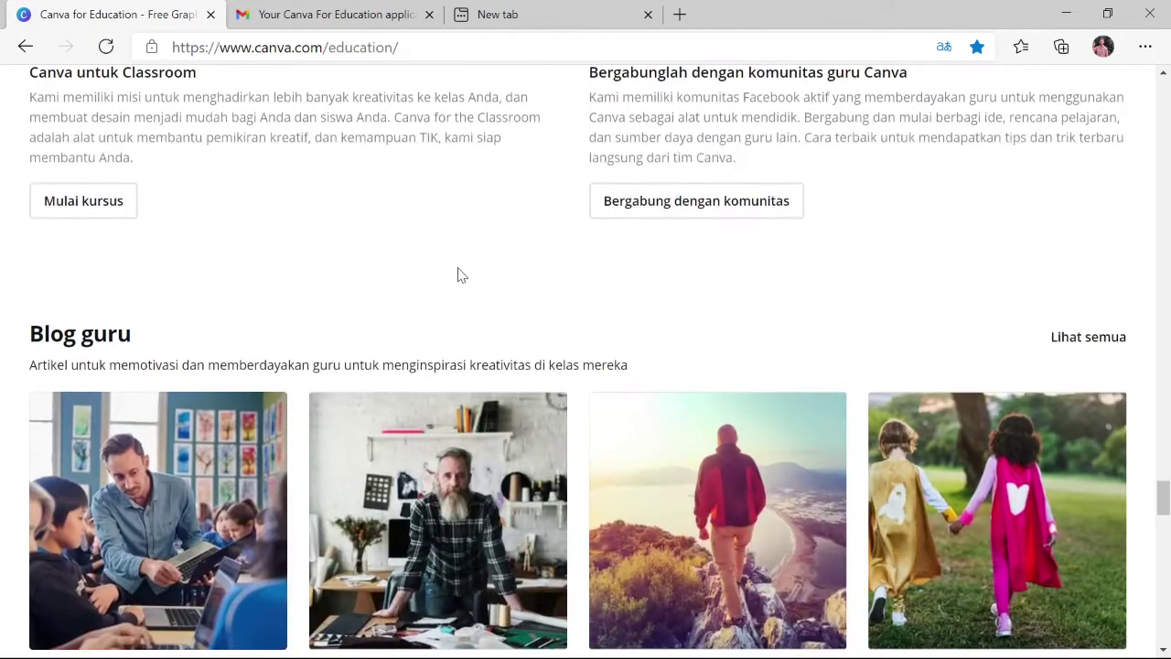
pyautogui.scroll(-5, 460, 273)
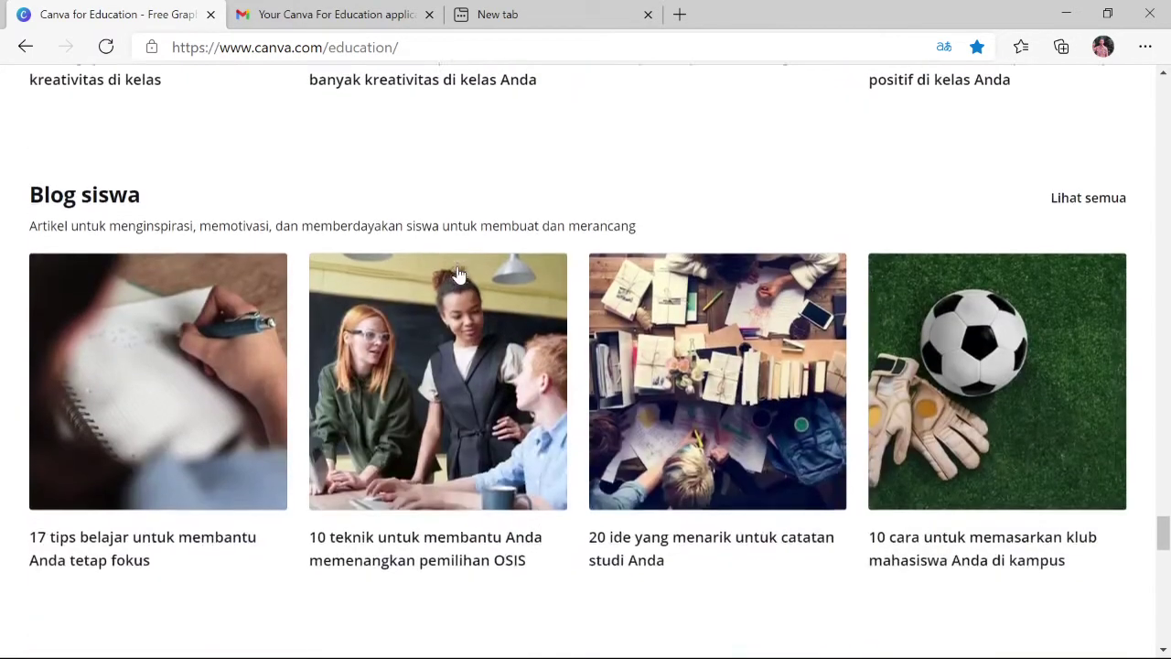
pyautogui.scroll(-5, 459, 275)
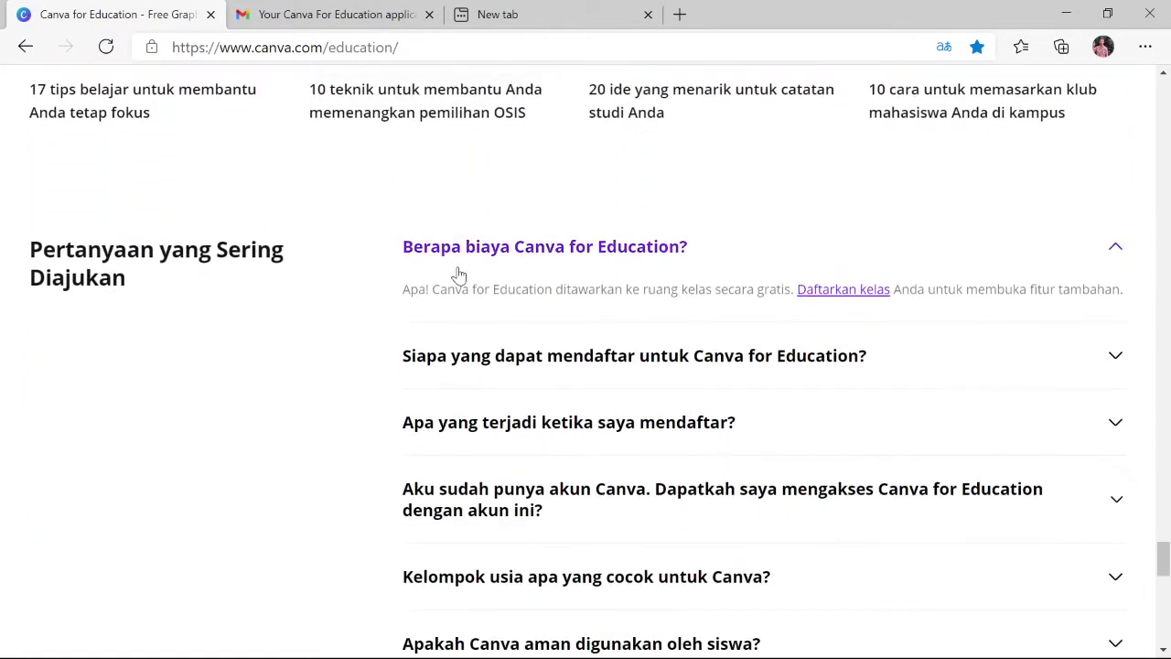
pyautogui.scroll(-3, 459, 276)
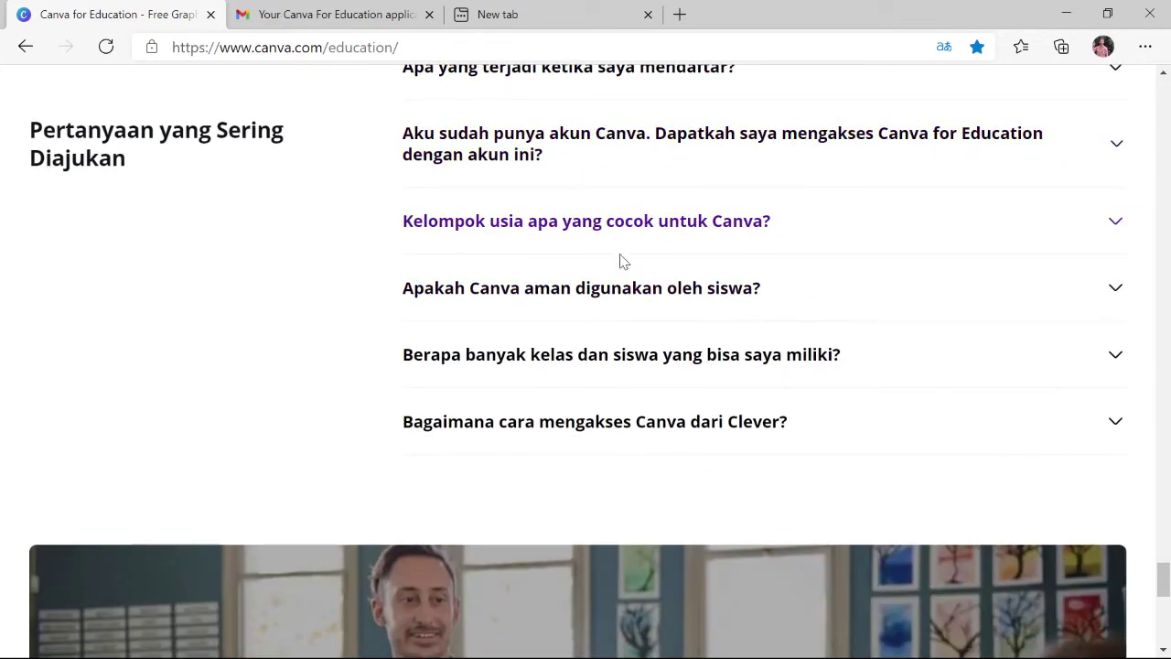
pyautogui.scroll(-3, 620, 263)
pyautogui.scroll(-2, 619, 266)
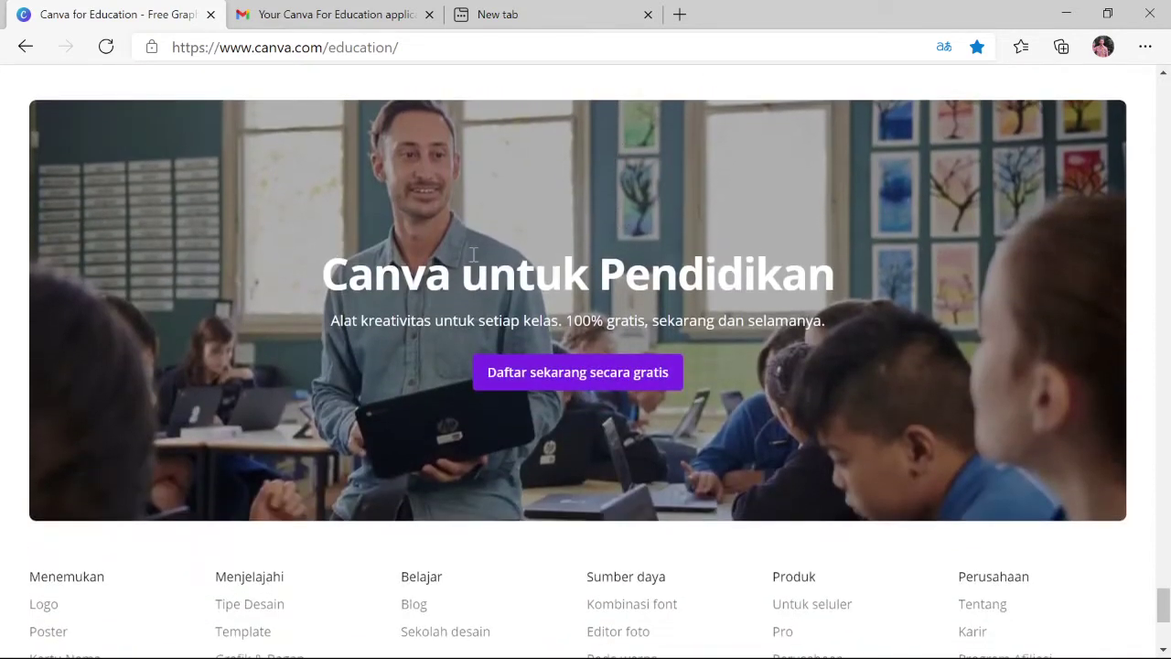
pyautogui.click(545, 384)
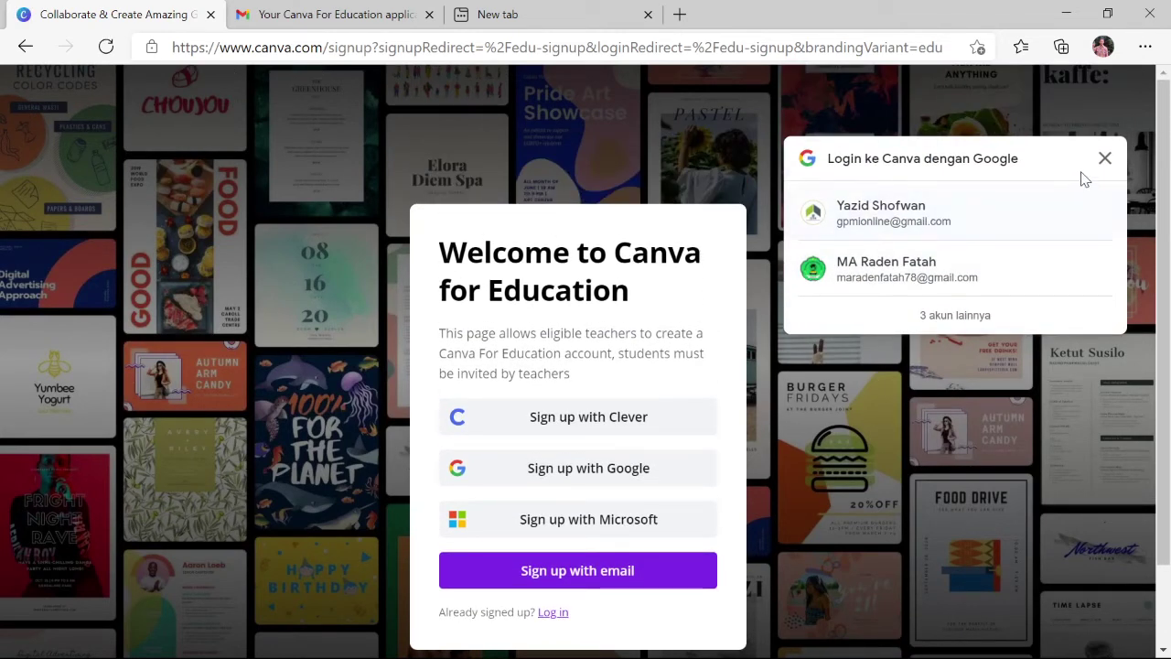
# Dismiss the Google prompt and submit an email sign-up with saved name, email and a password
pyautogui.click(1105, 158)
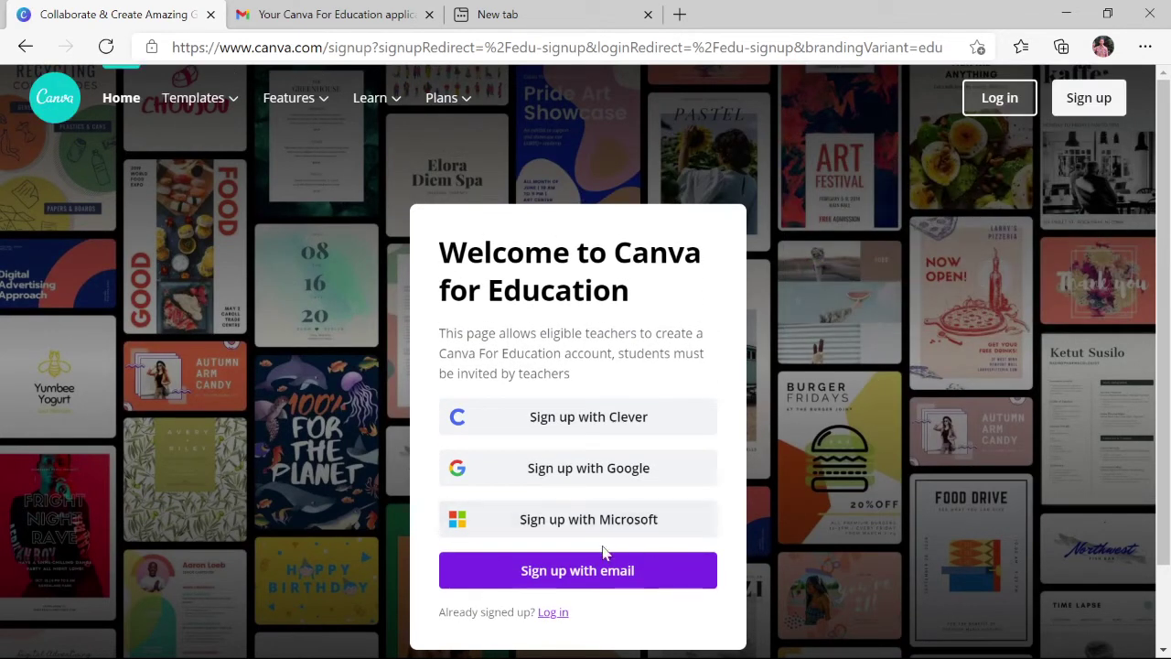
pyautogui.click(555, 575)
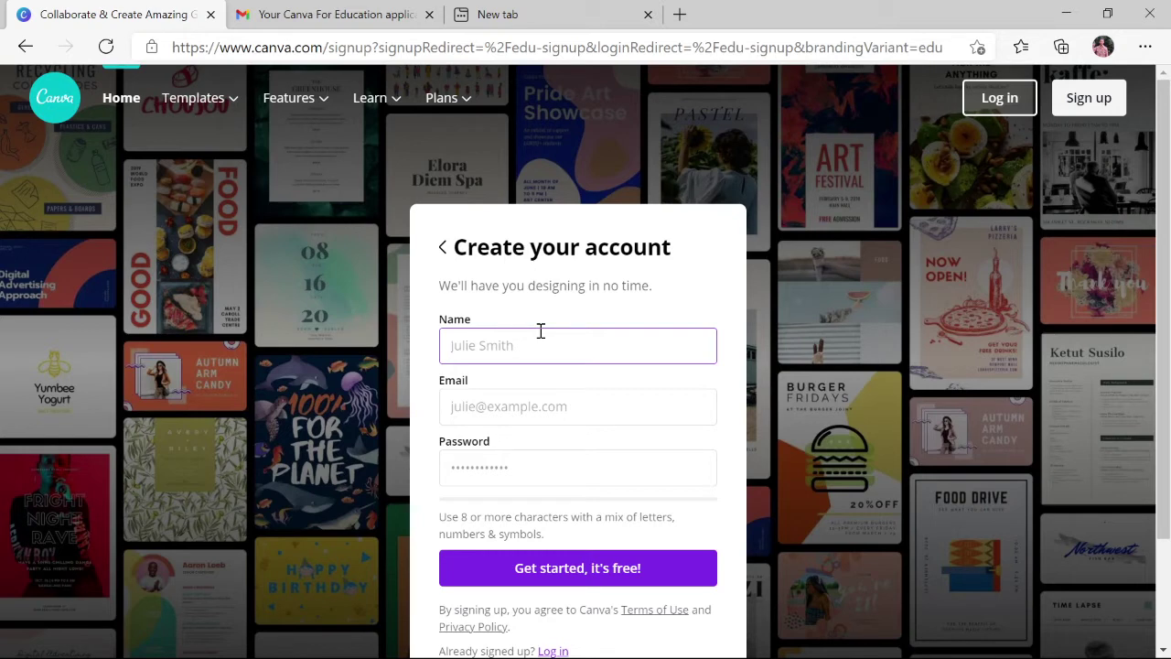
pyautogui.write('u')
pyautogui.click(512, 384)
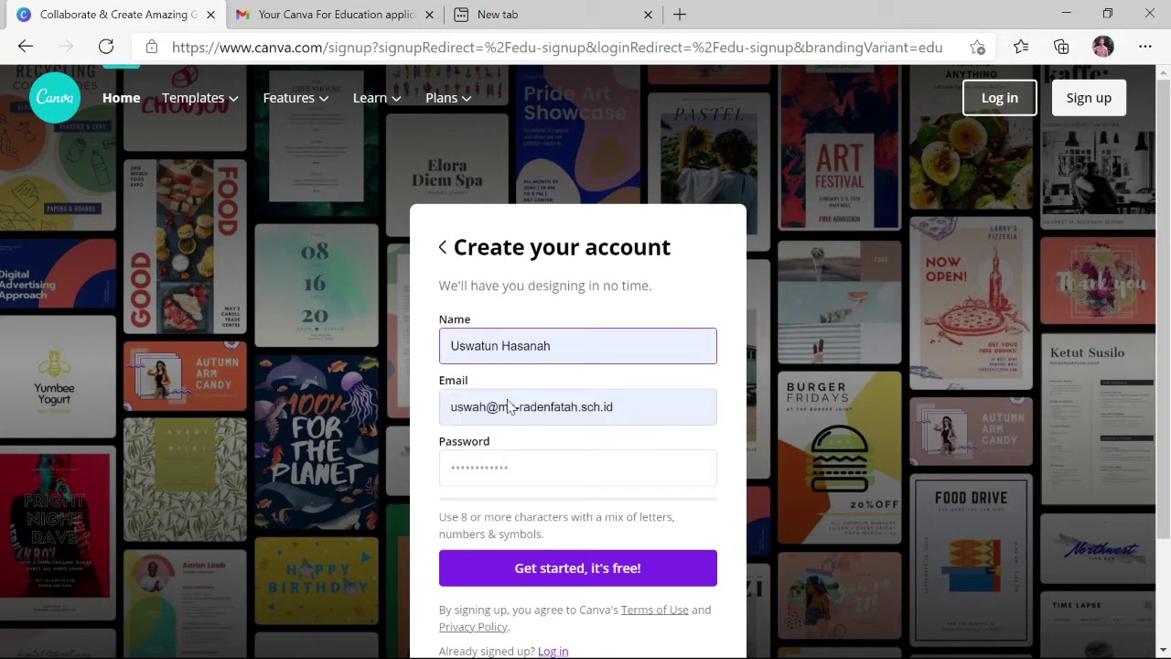
pyautogui.scroll(-2, 517, 383)
pyautogui.click(494, 377)
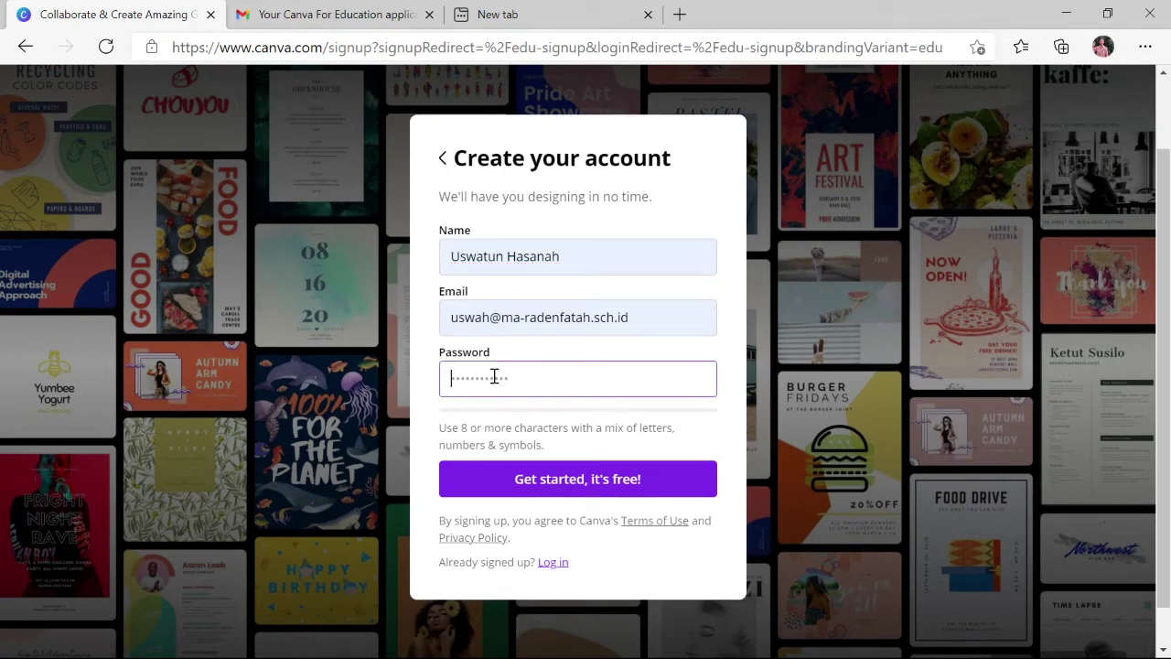
pyautogui.write('************')
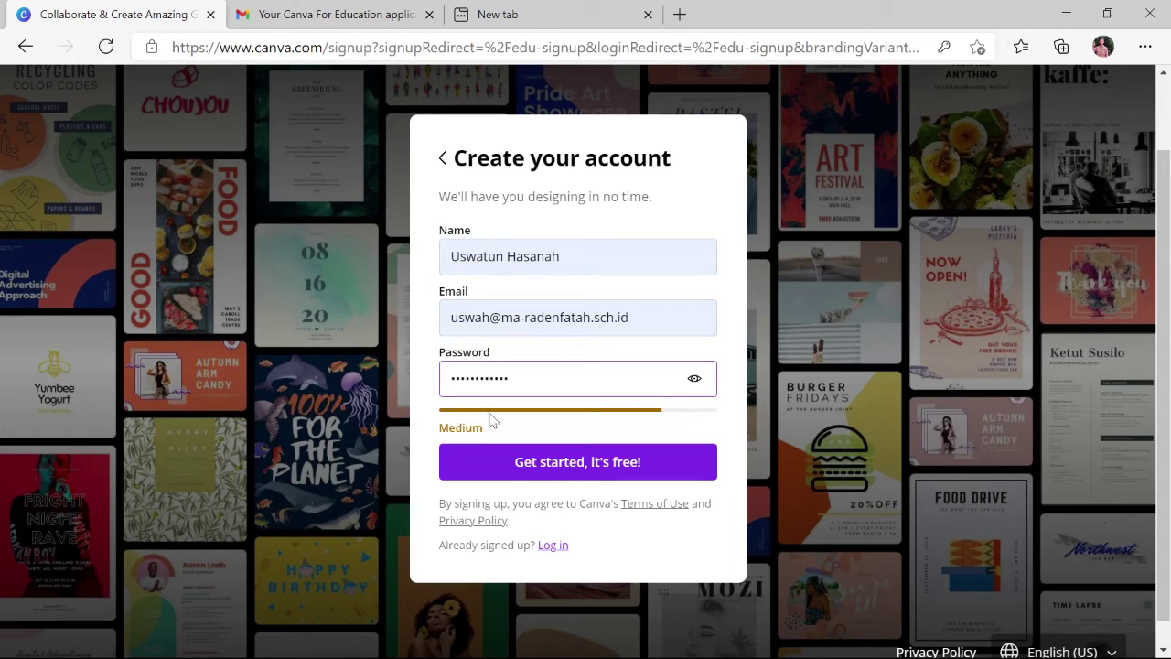
pyautogui.click(540, 465)
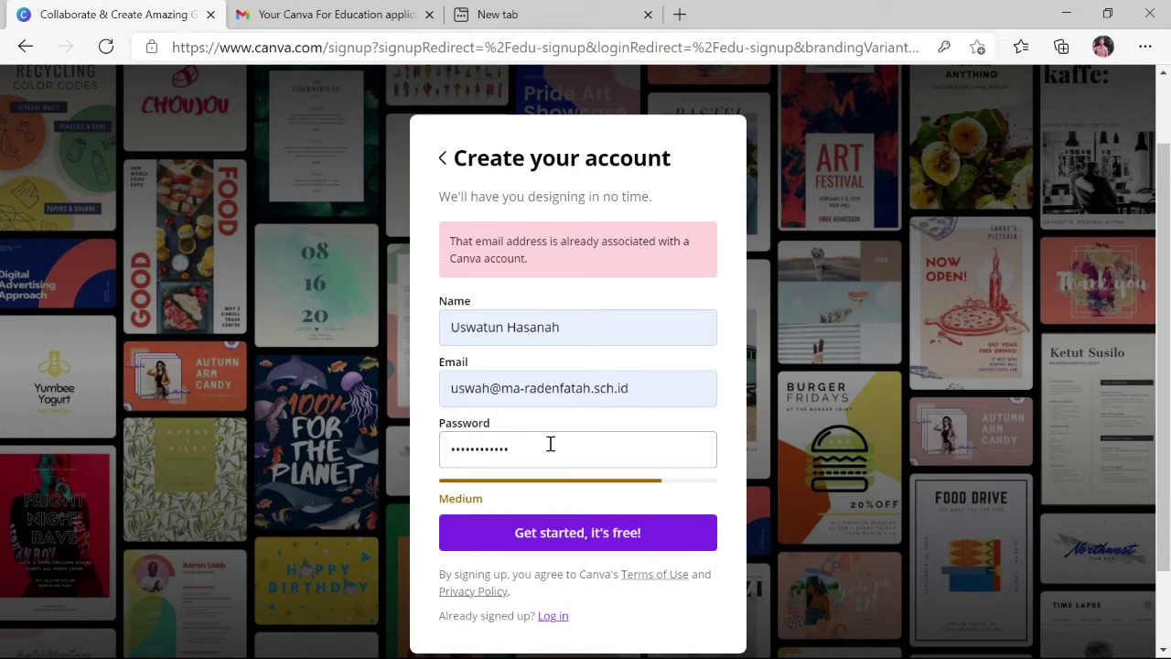
# Review the 'email already registered' error and go to the login page instead
pyautogui.scroll(-1, 550, 444)
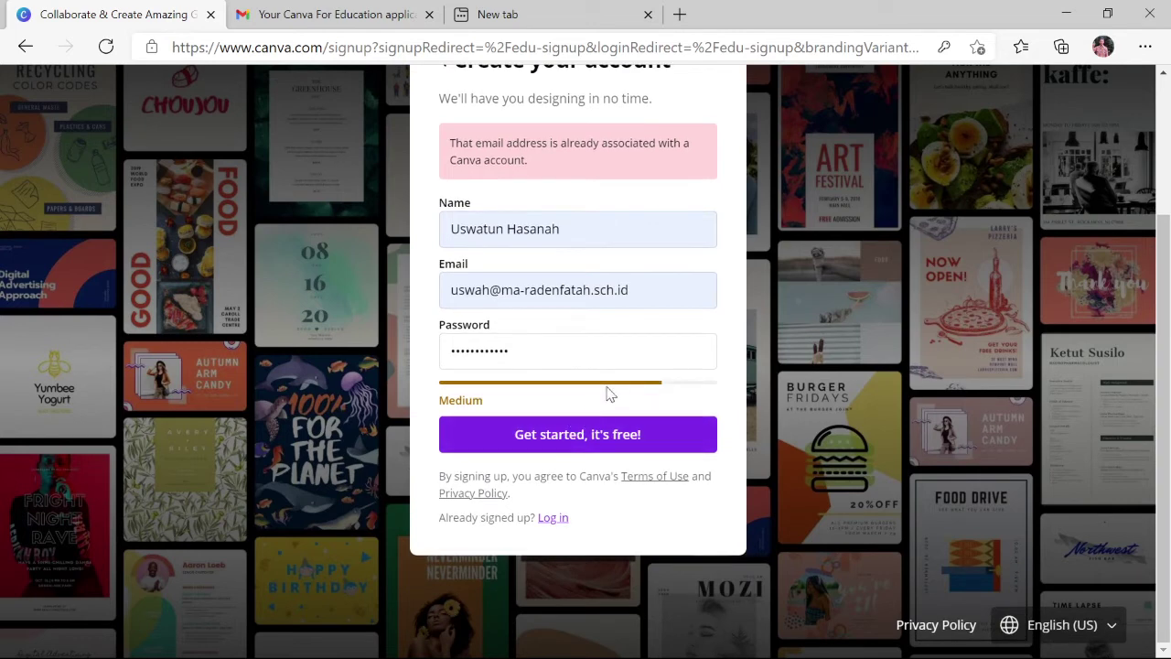
pyautogui.scroll(1, 637, 266)
pyautogui.scroll(1, 638, 266)
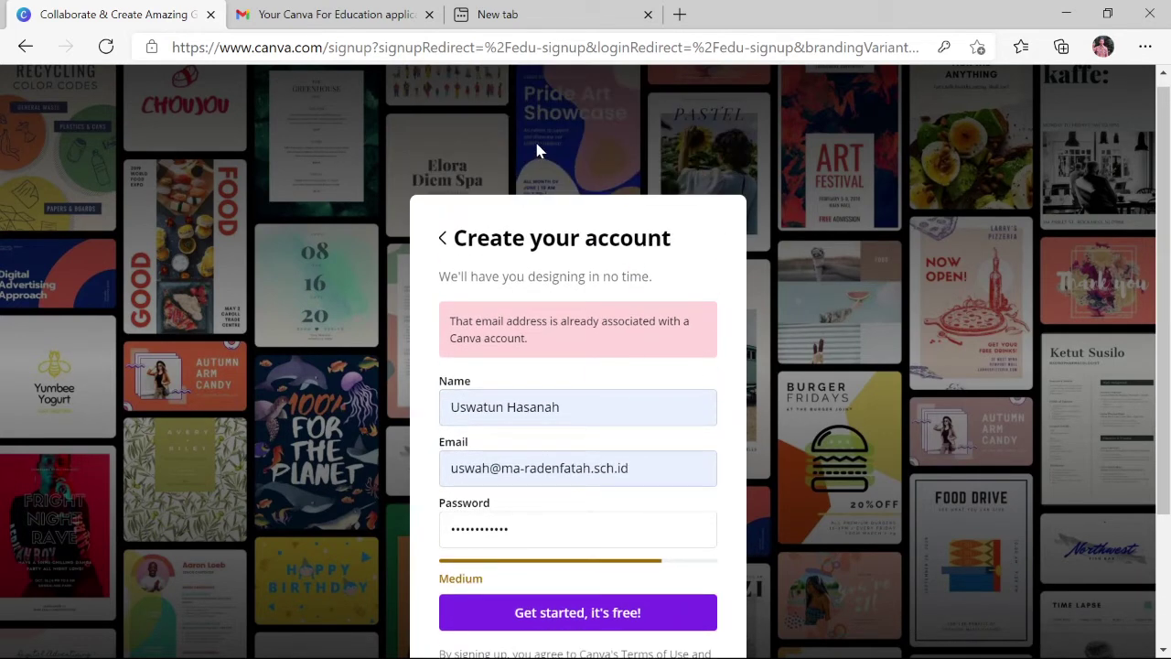
pyautogui.scroll(-2, 506, 470)
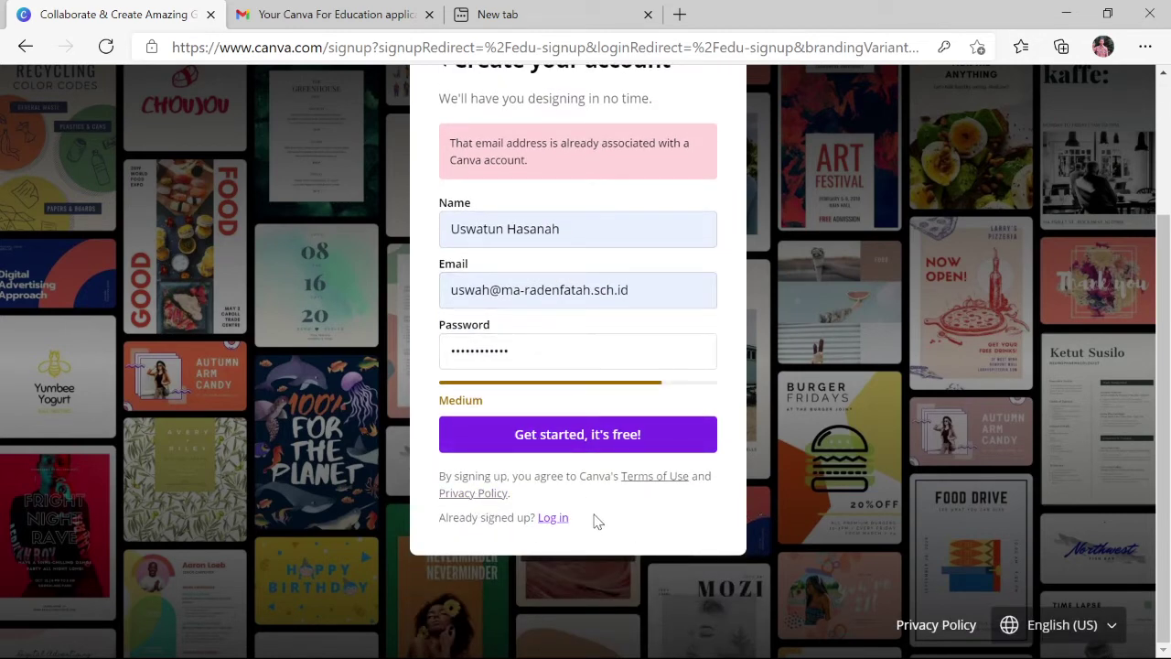
pyautogui.click(553, 518)
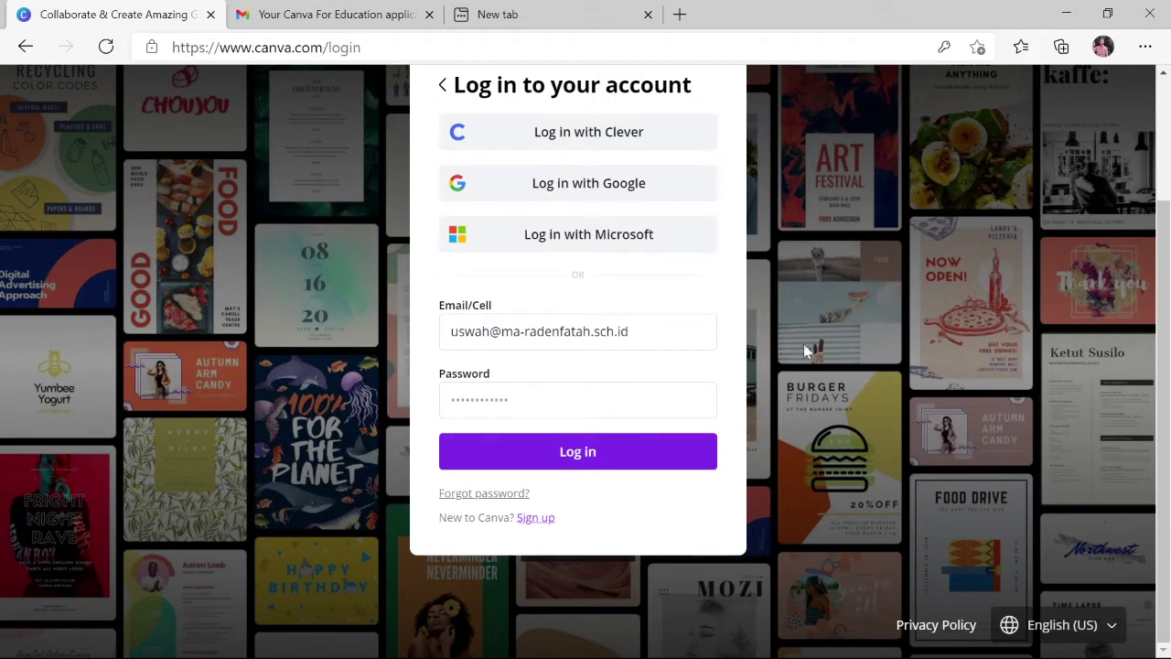
# Return to the Canva for Education sign-up page and choose email sign-up again
pyautogui.scroll(2, 814, 343)
pyautogui.click(1084, 100)
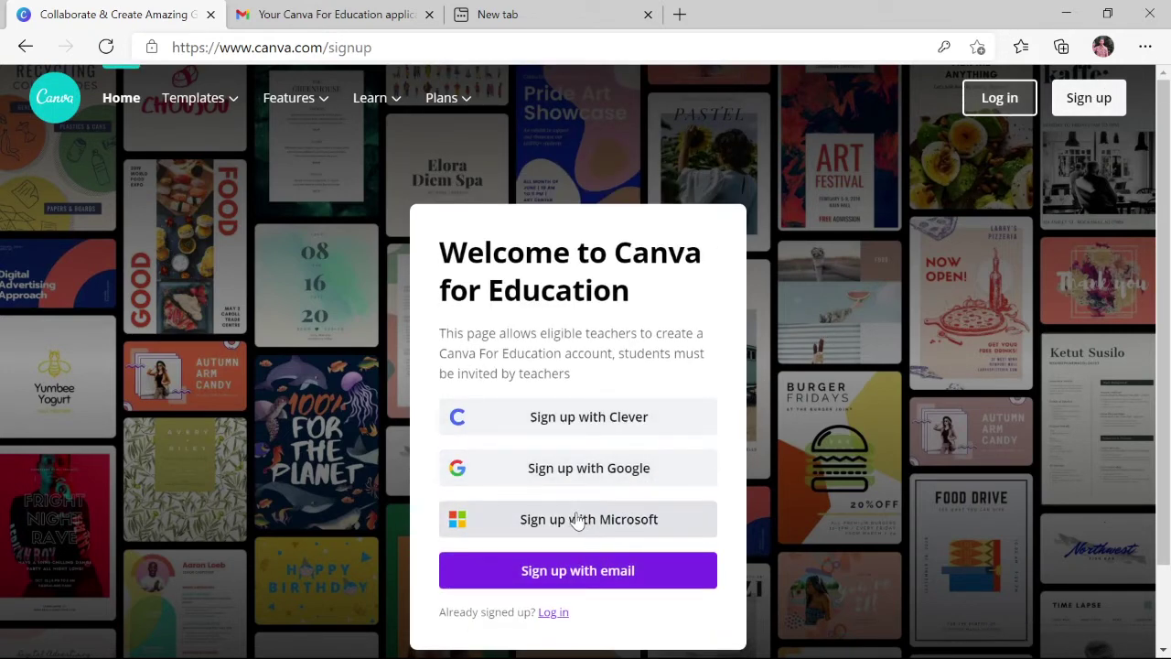
pyautogui.click(563, 478)
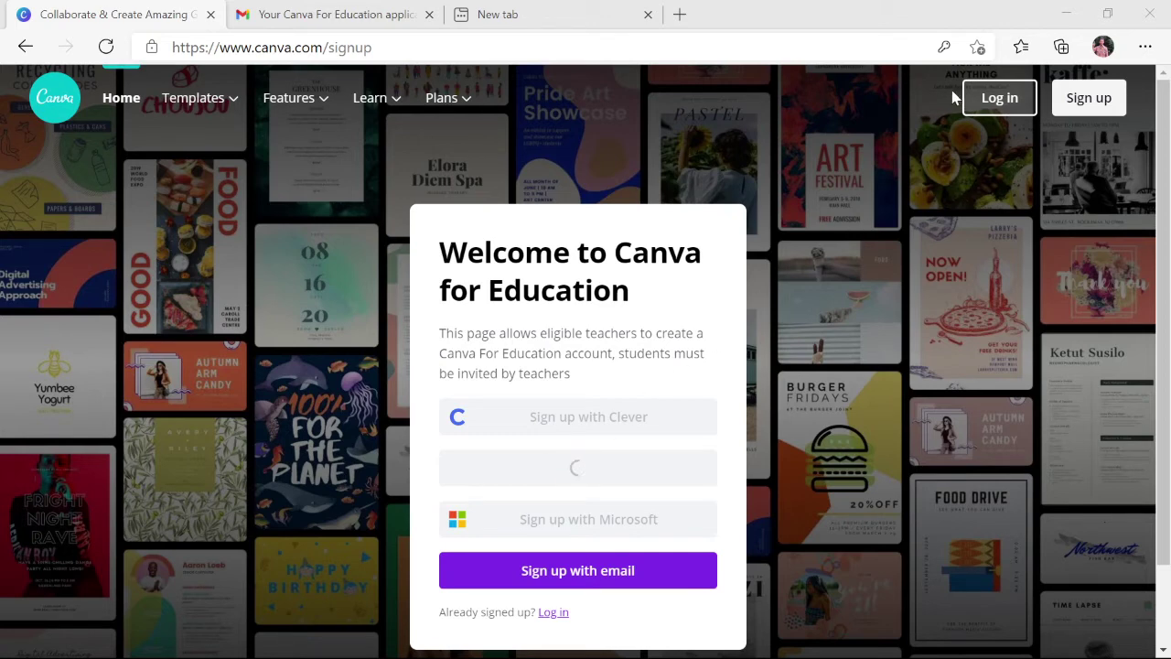
pyautogui.click(549, 571)
# Retype the applicant's name, correct the name part of the school email, and create the account
pyautogui.moveTo(568, 343); pyautogui.dragTo(309, 331)
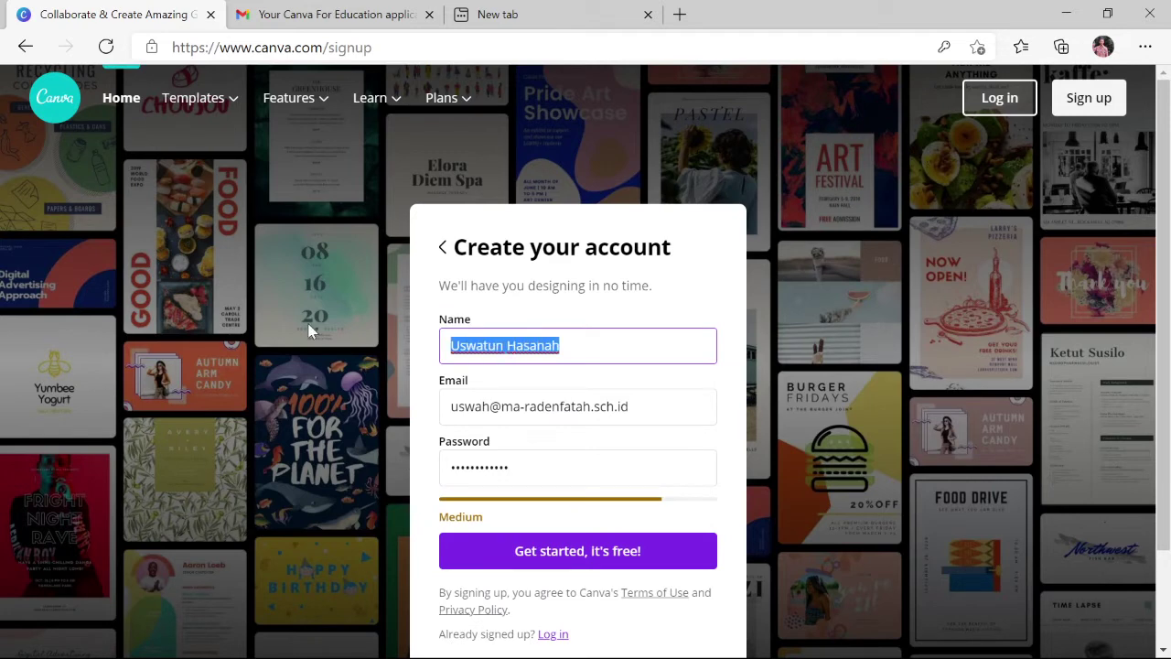
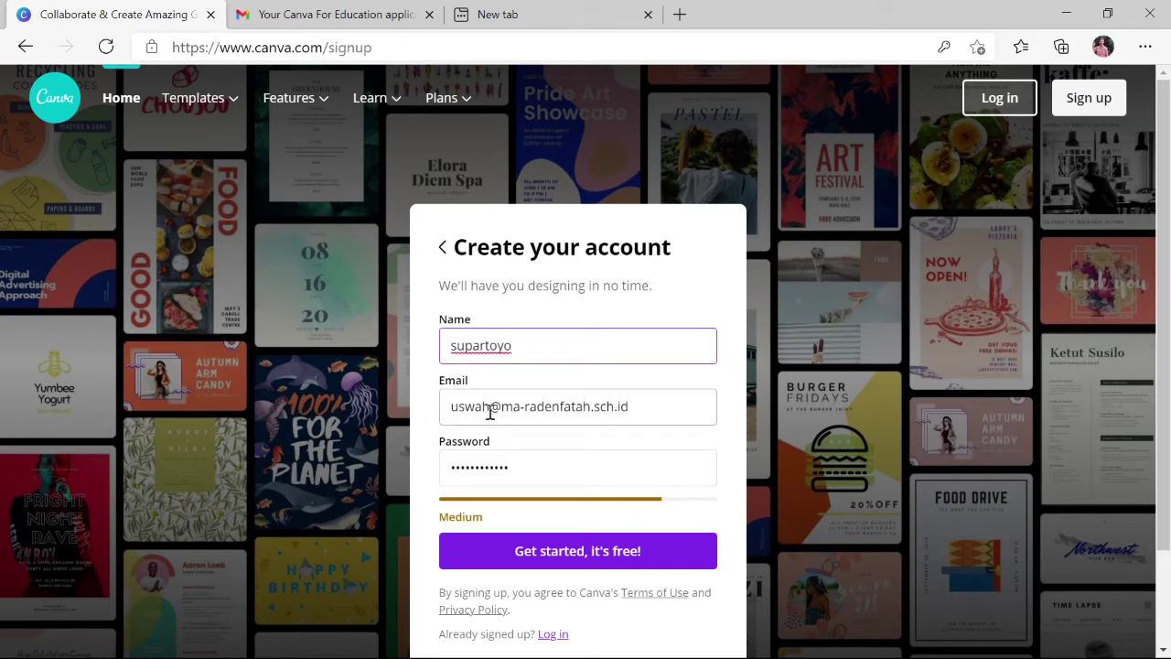
pyautogui.moveTo(489, 409); pyautogui.dragTo(422, 415)
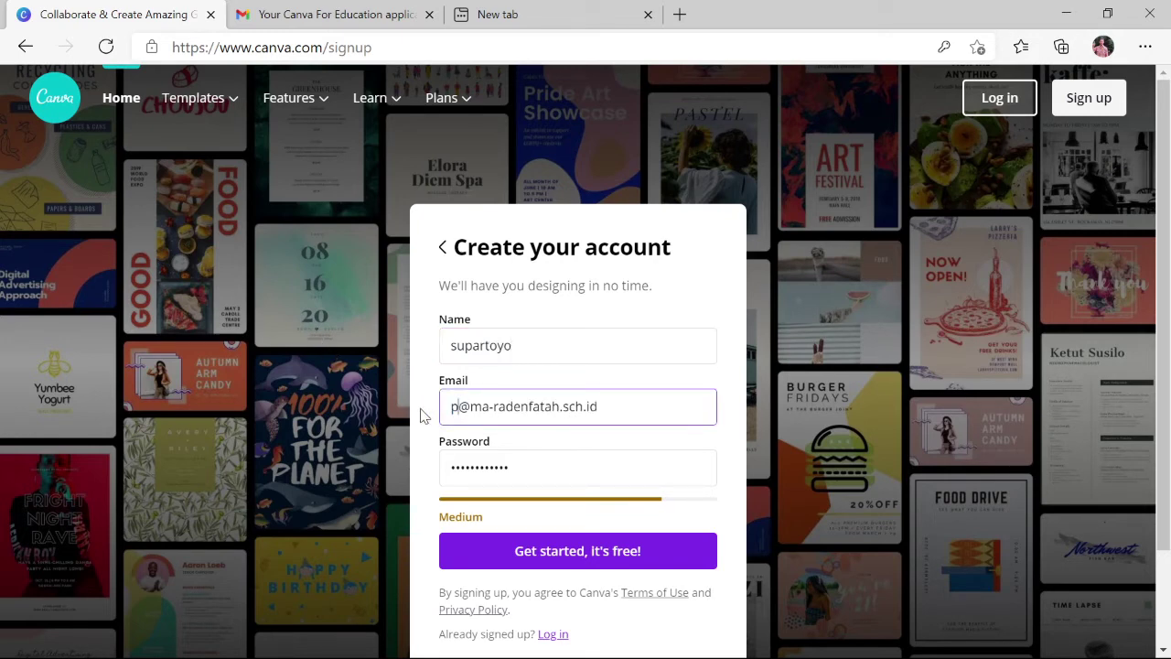
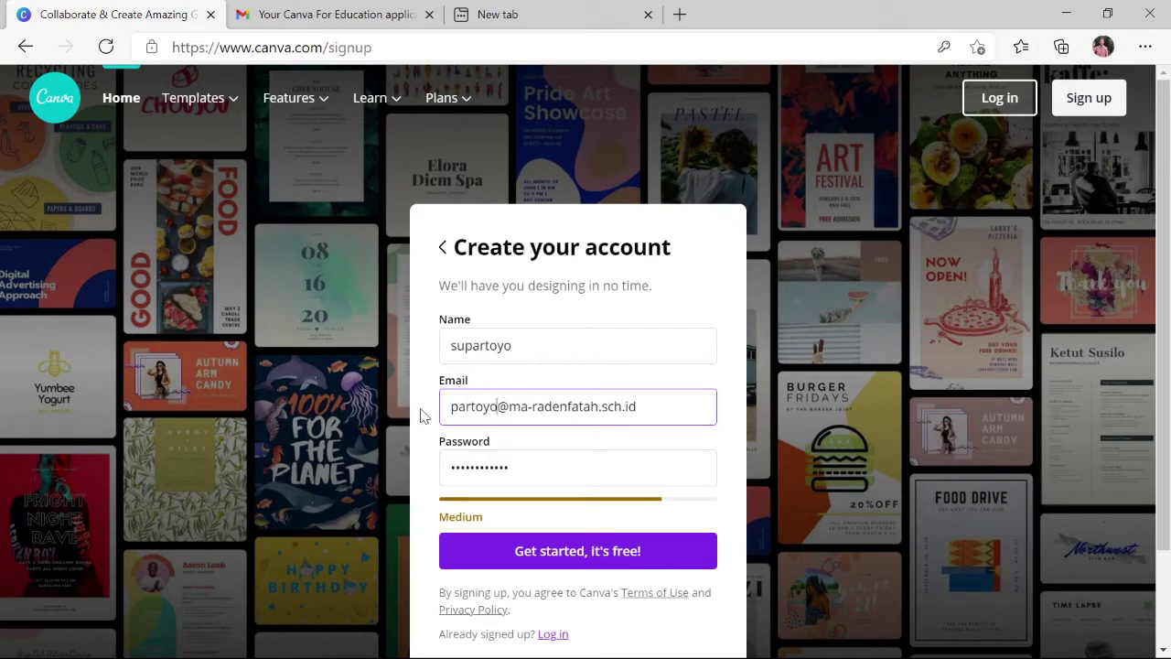
pyautogui.click(532, 467)
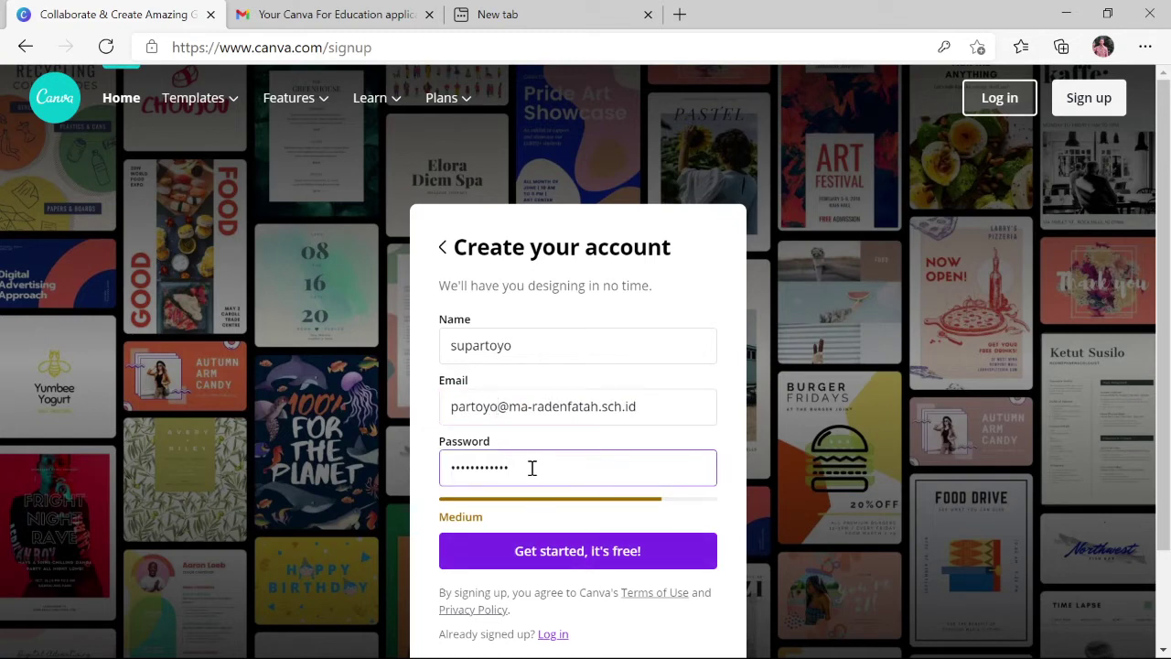
pyautogui.click(554, 552)
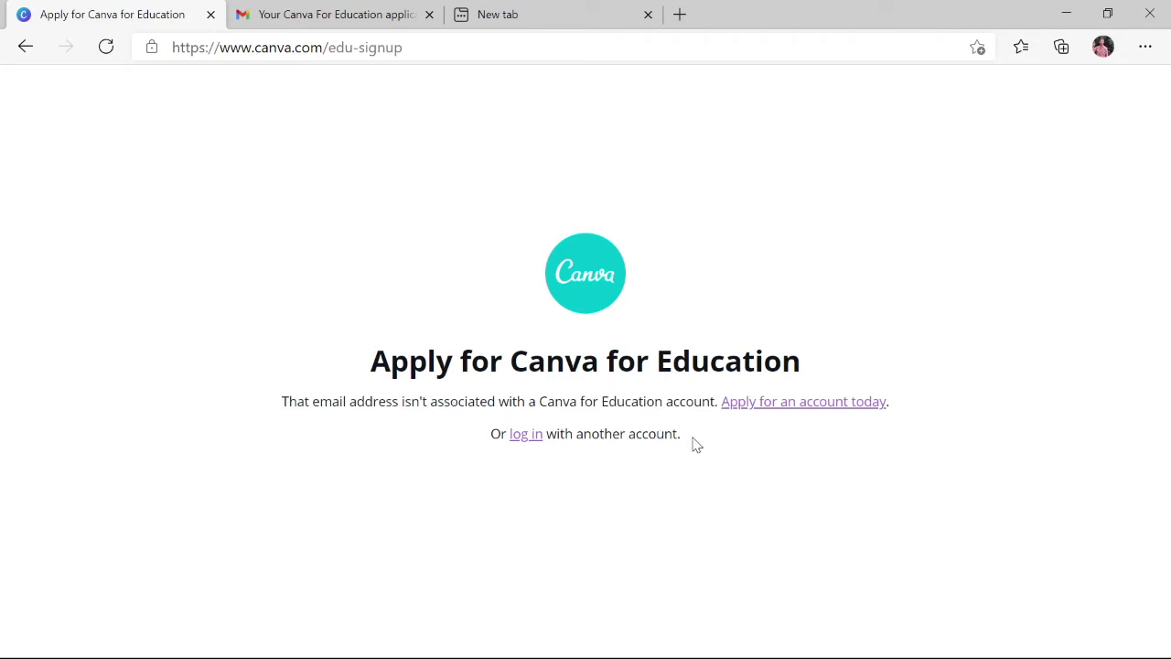
# Follow 'Apply for an account today' to the 'Apply for Canva's Education program' help article
pyautogui.click(783, 410)
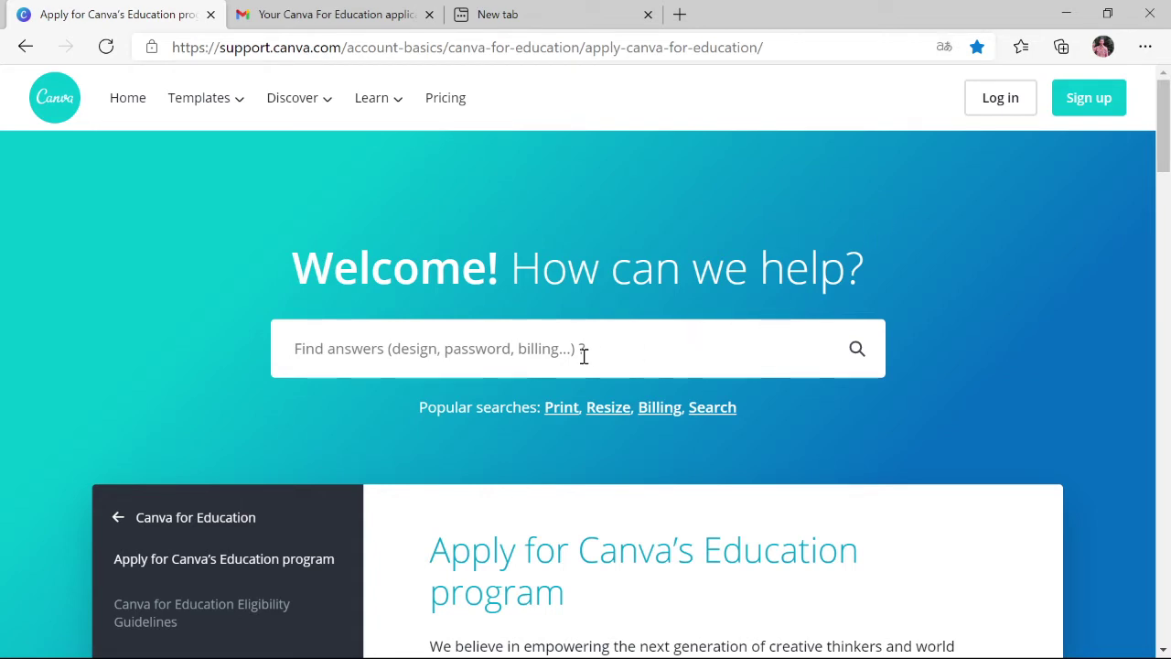
# Scroll past the Application process steps down to the Canva for Education application form
pyautogui.scroll(-2, 581, 355)
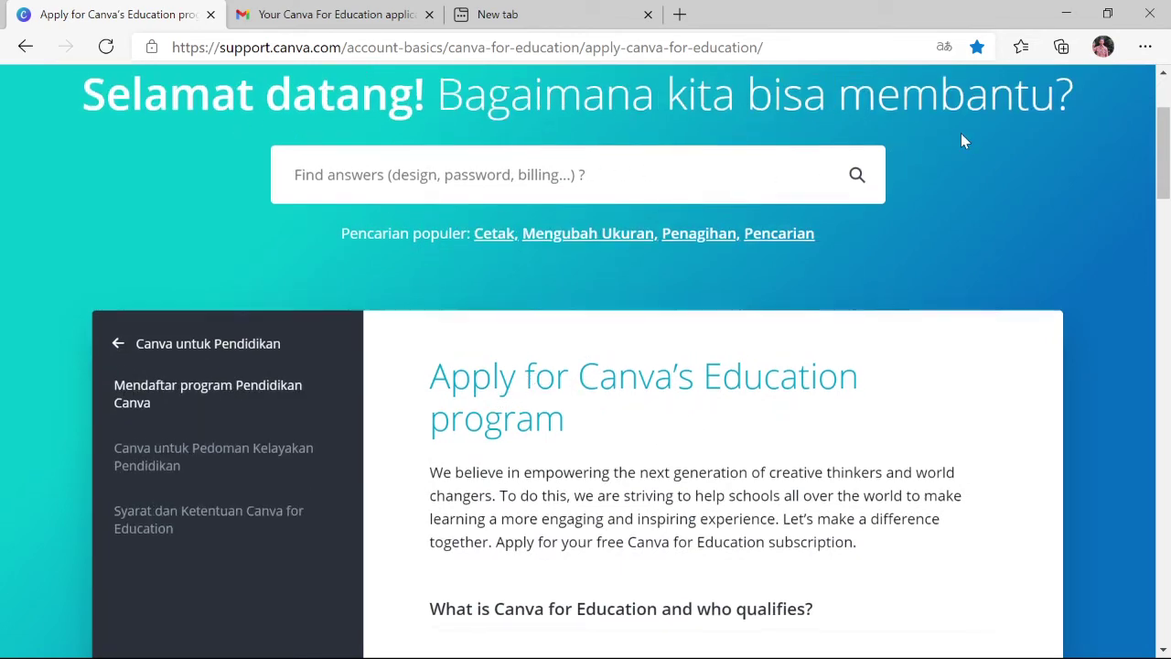
pyautogui.scroll(-1, 547, 383)
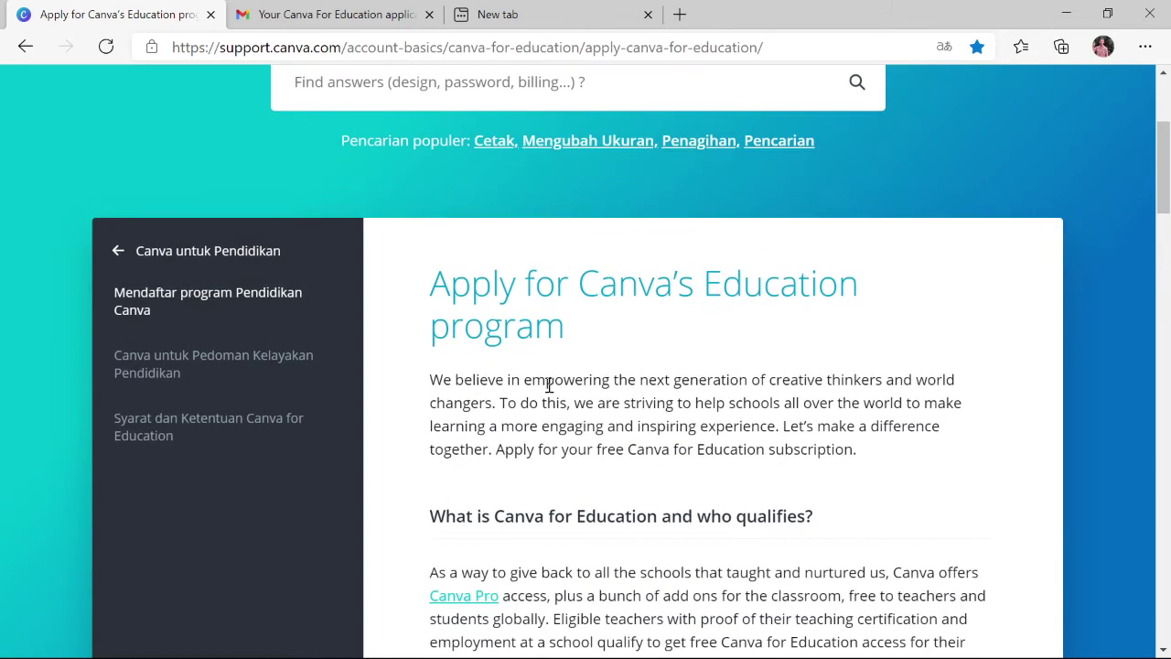
pyautogui.scroll(-1, 548, 383)
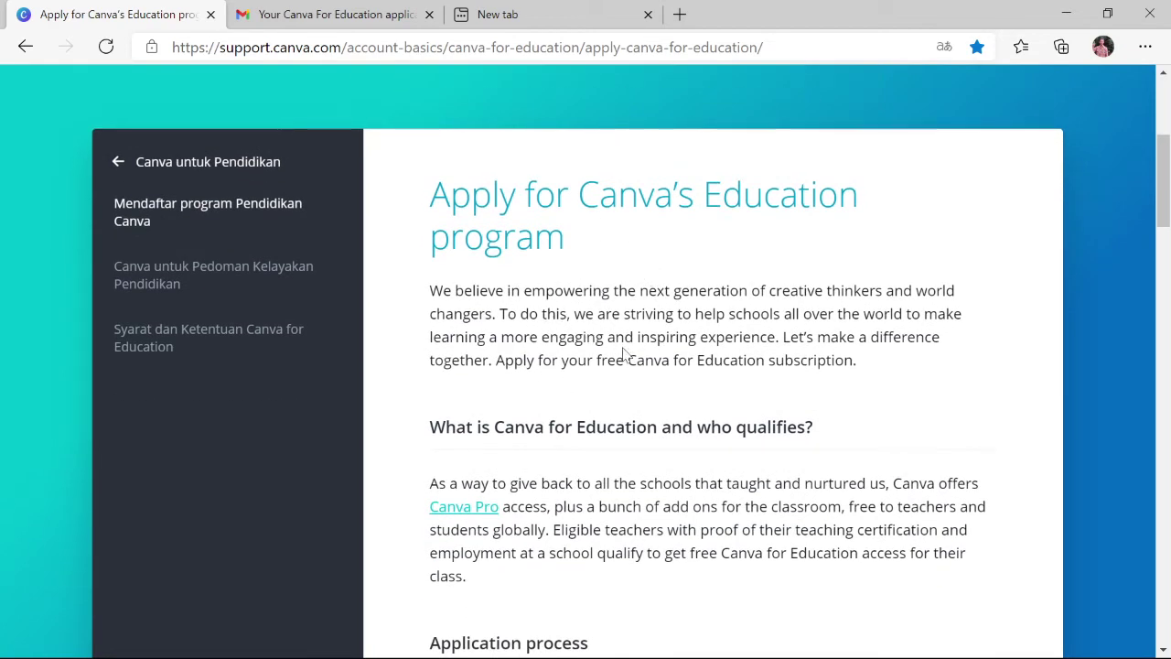
pyautogui.scroll(-3, 584, 305)
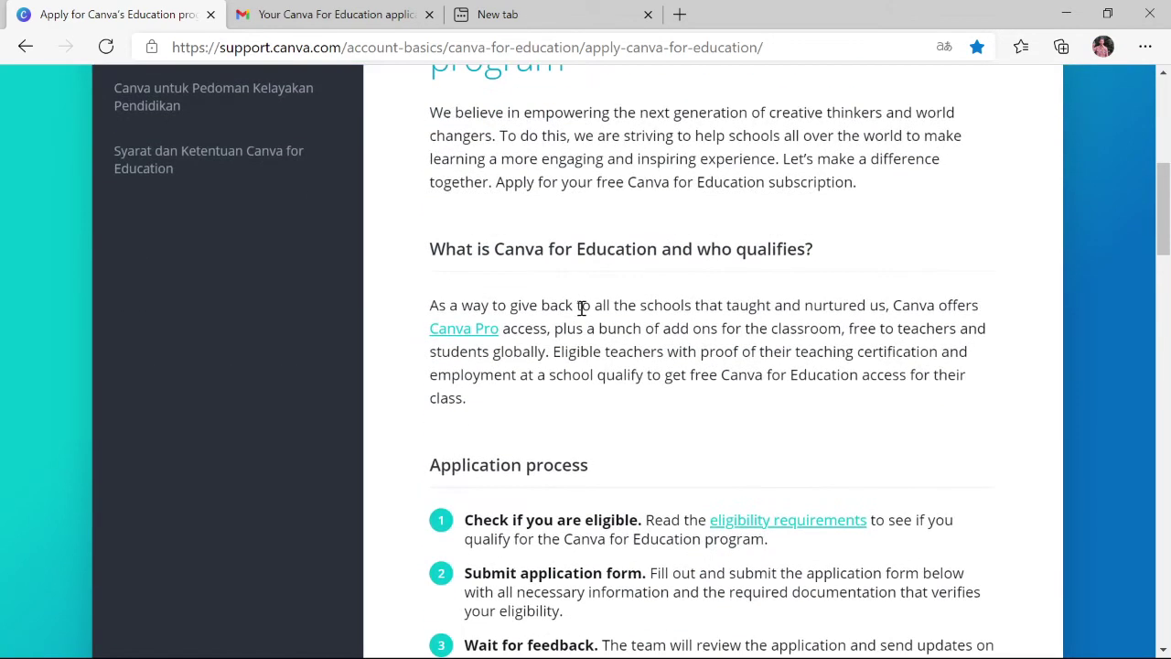
pyautogui.scroll(-1, 580, 311)
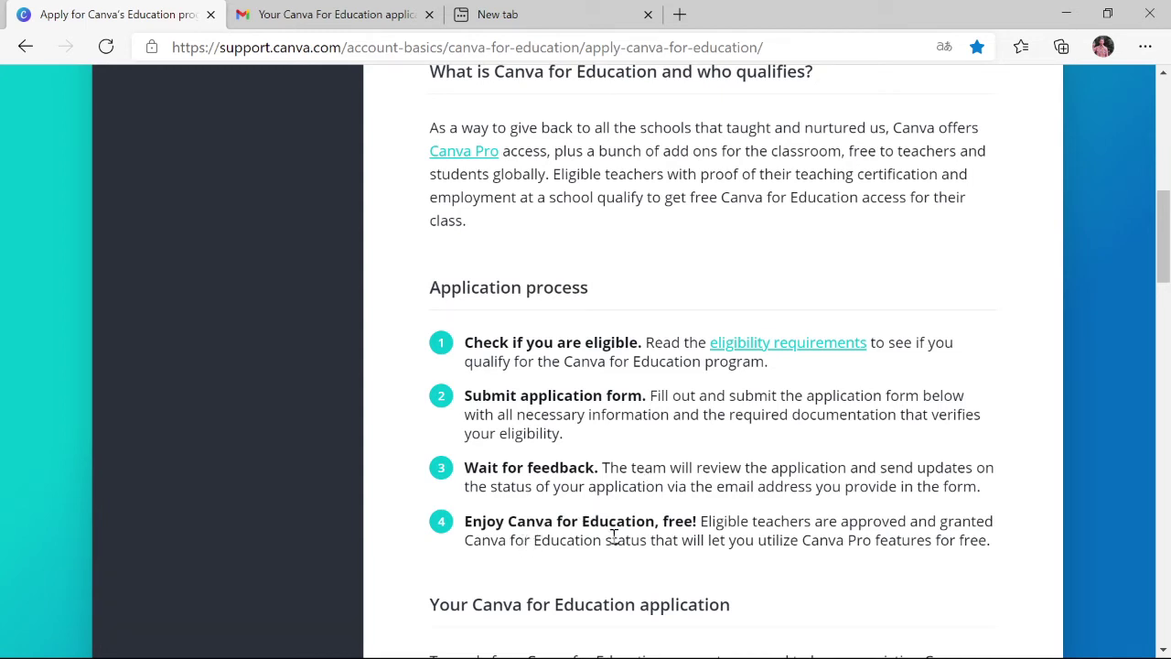
pyautogui.scroll(-4, 622, 518)
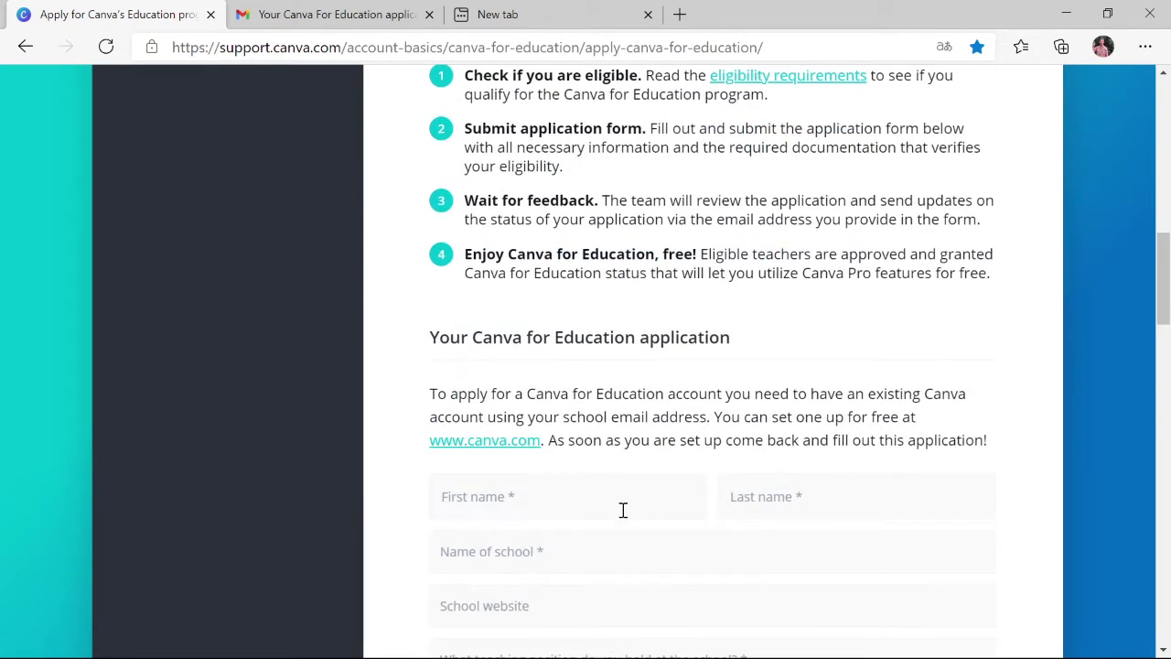
# Fill the first name from the saved suggestion and correct its leading capital letter
pyautogui.click(552, 411)
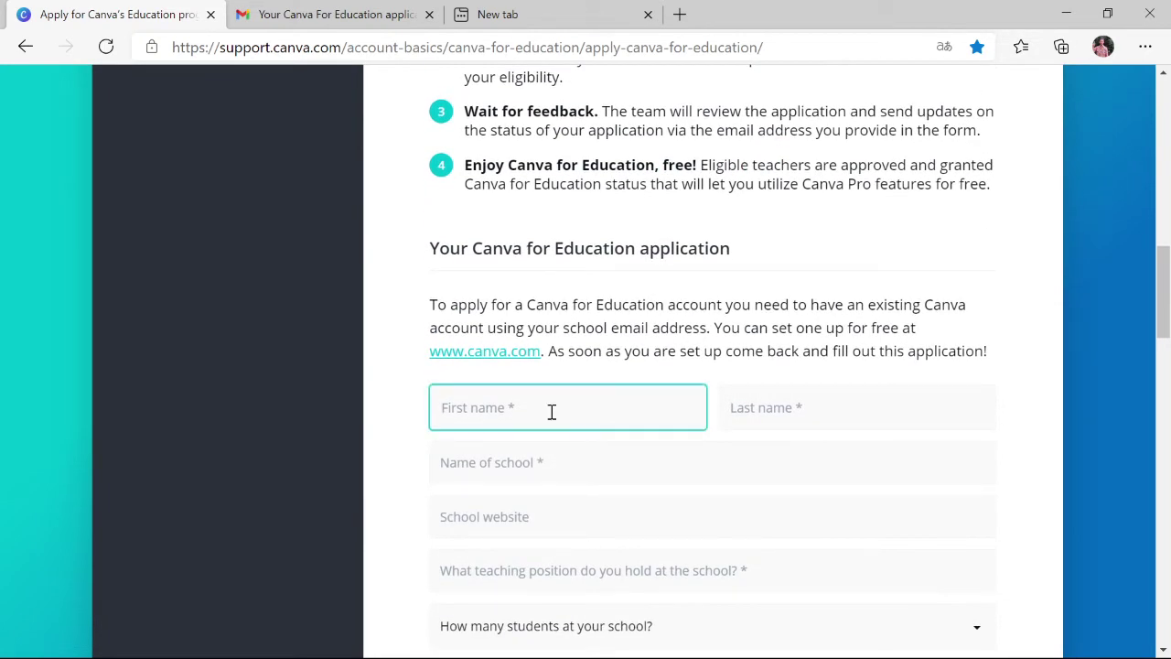
pyautogui.press('Down')
pyautogui.press('Down')
pyautogui.press('Down')
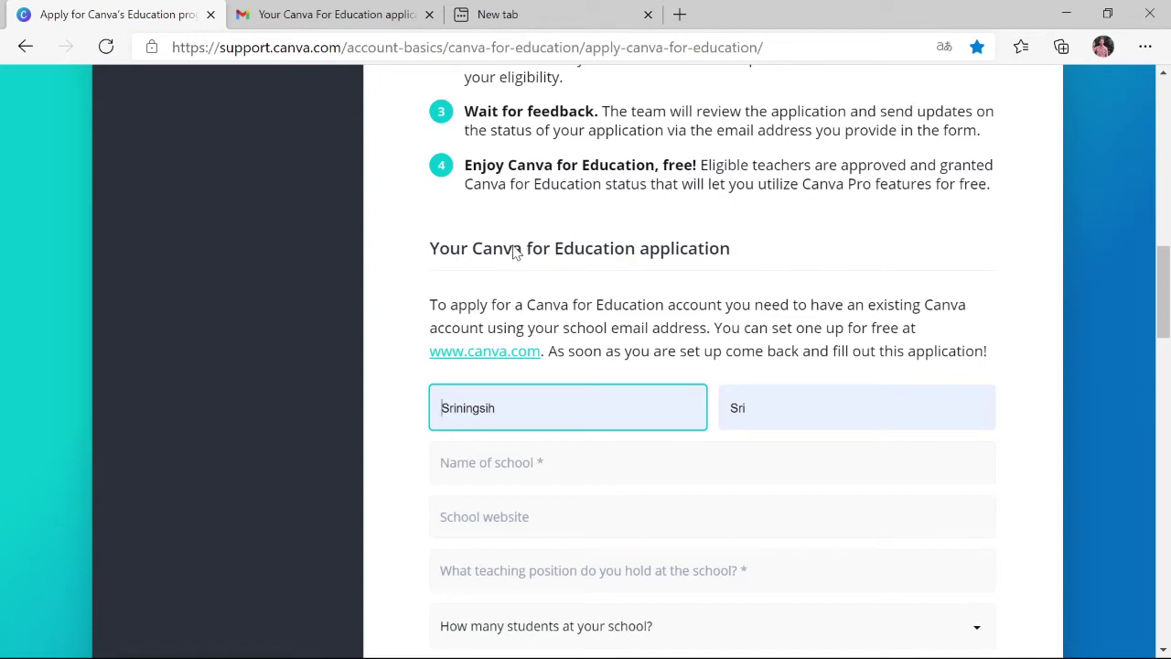
pyautogui.press('Return')
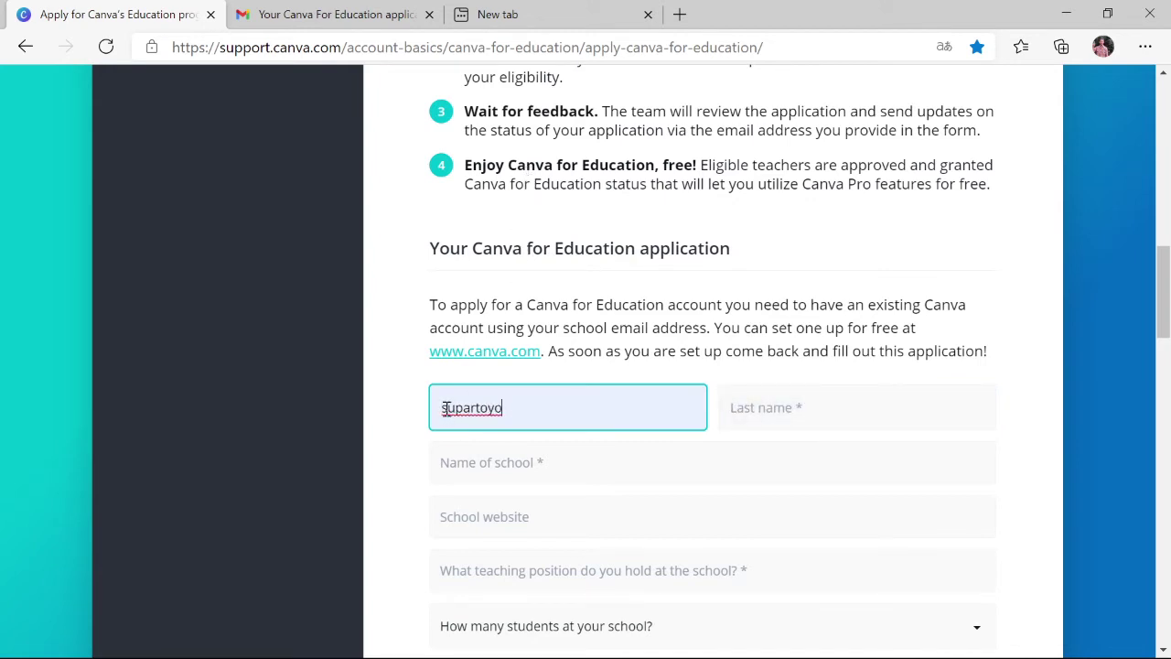
pyautogui.moveTo(445, 409); pyautogui.dragTo(434, 408)
pyautogui.write('E')
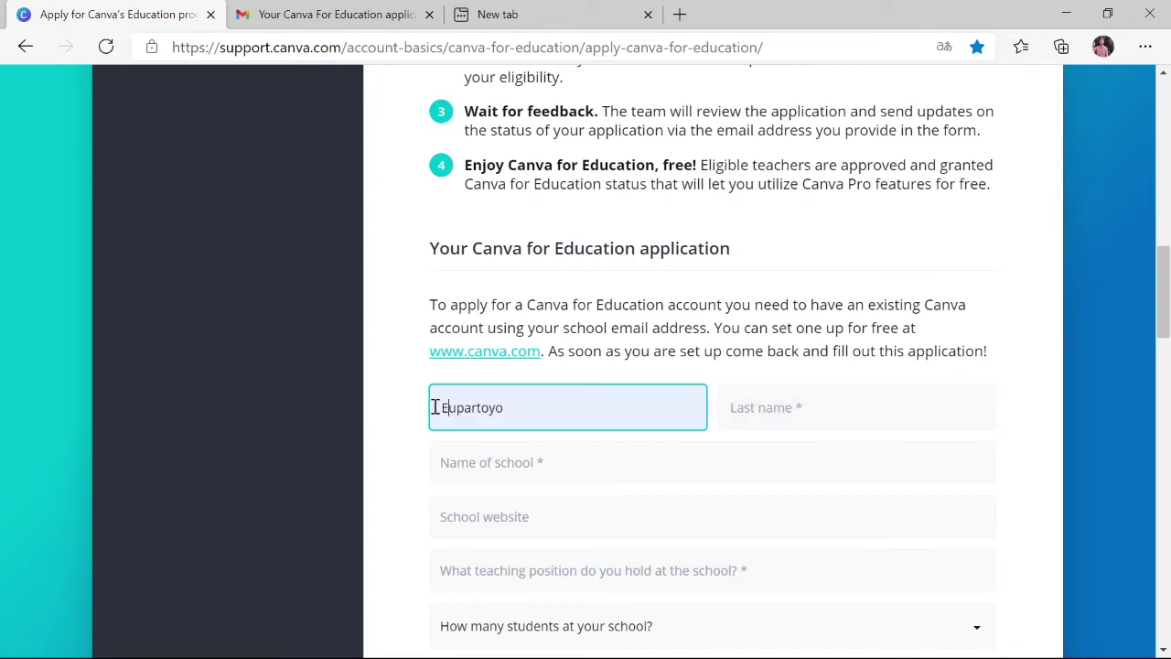
pyautogui.press('BackSpace')
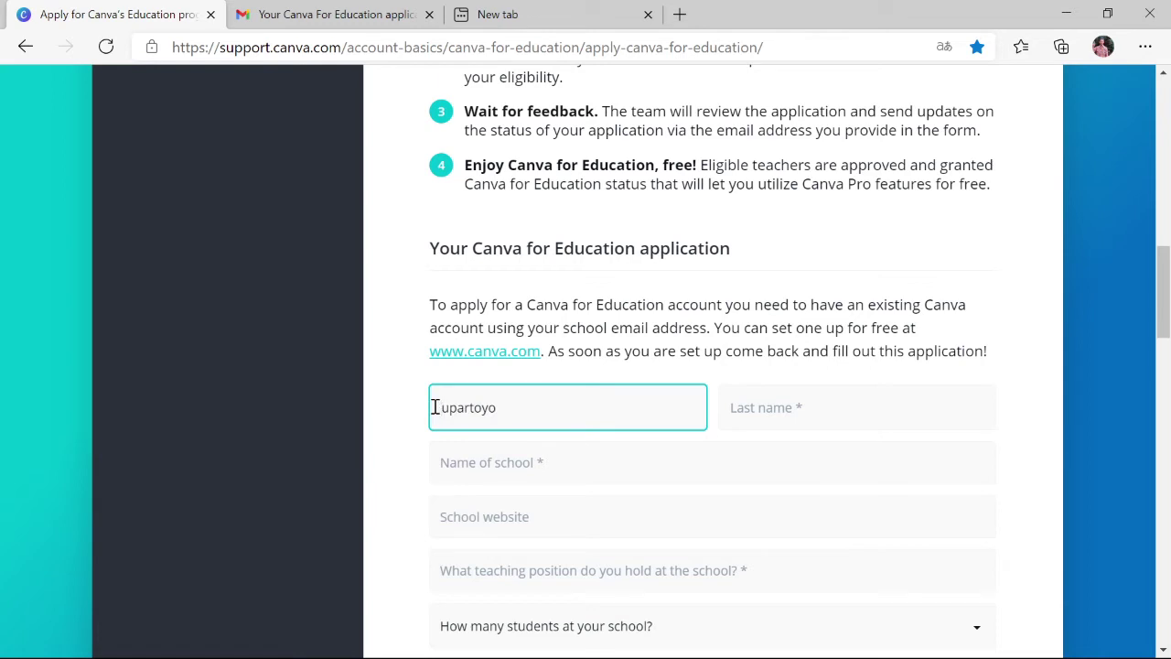
pyautogui.write('S')
pyautogui.click(829, 412)
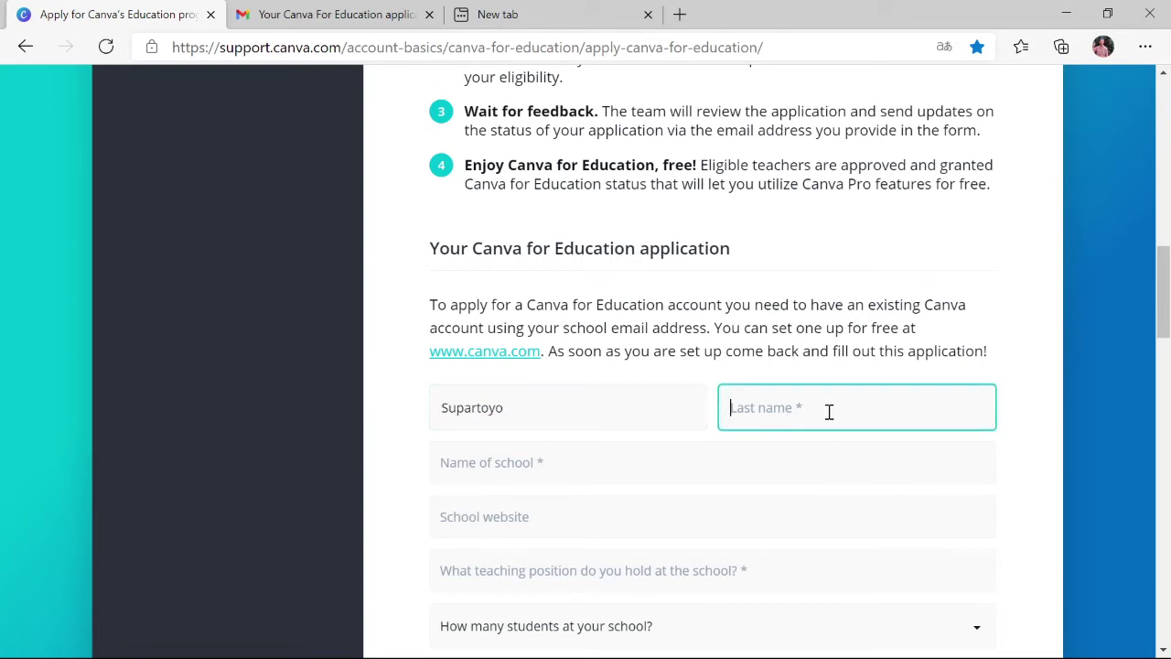
pyautogui.write('partoyo')
pyautogui.click(612, 457)
pyautogui.click(538, 514)
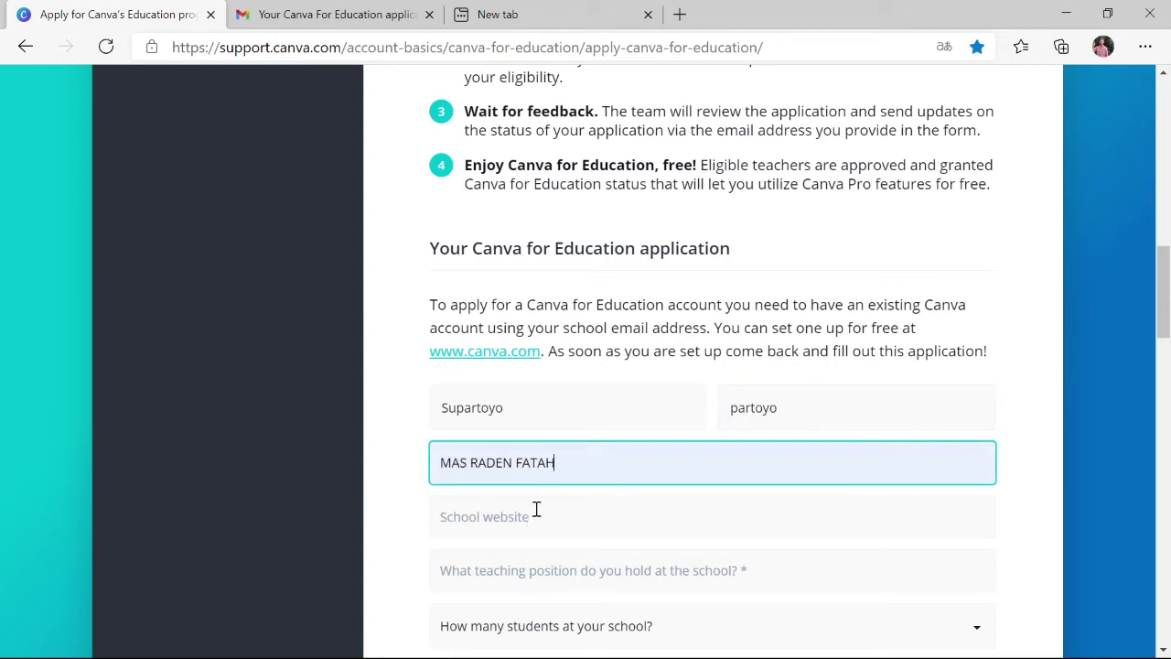
pyautogui.click(525, 517)
pyautogui.write('www.ma-radenfatah.sch.id')
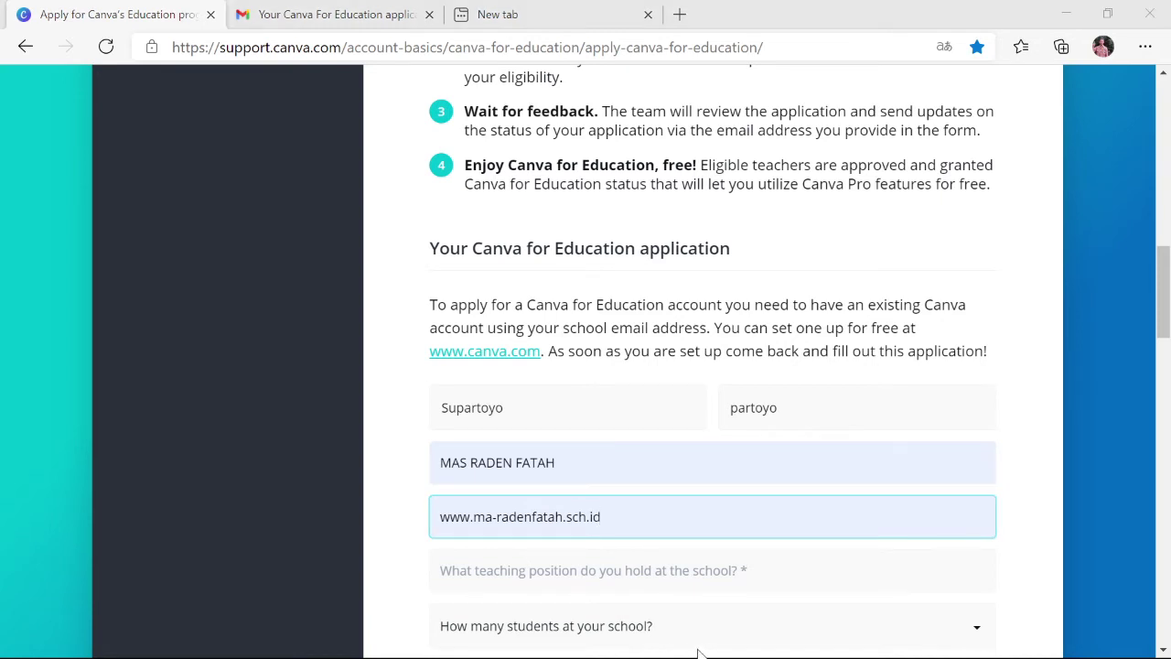
pyautogui.click(546, 567)
# Set teaching position Wakil Kepala Madrasah, school size 0 - 99 and class size 10 - 20
pyautogui.scroll(-2, 554, 547)
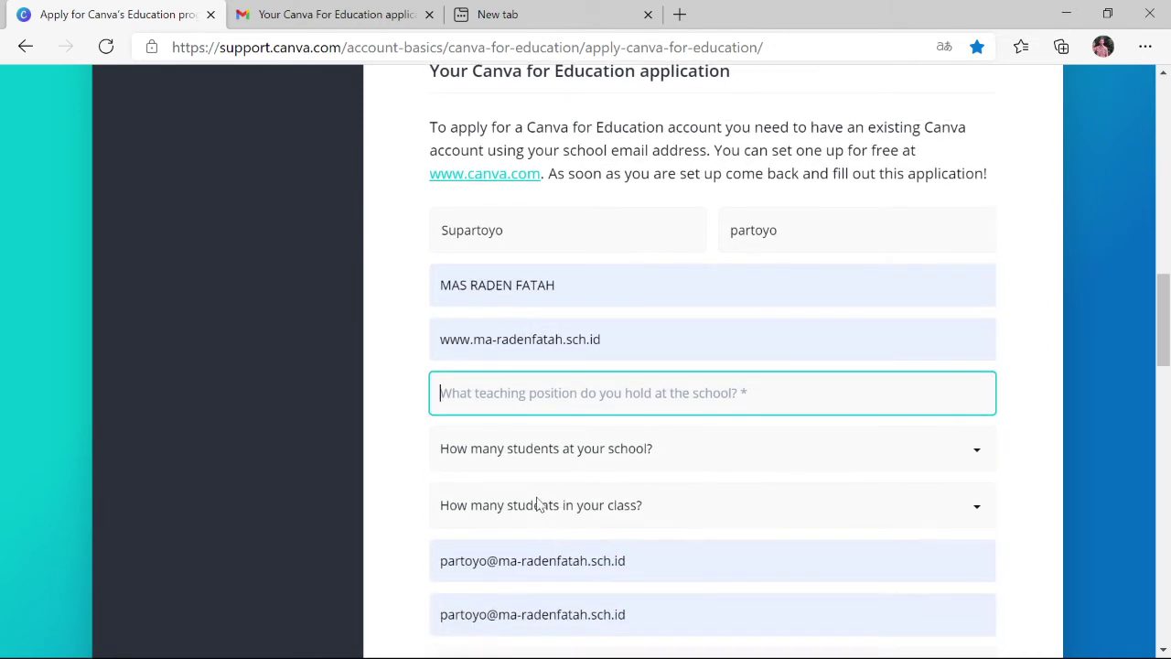
pyautogui.click(509, 438)
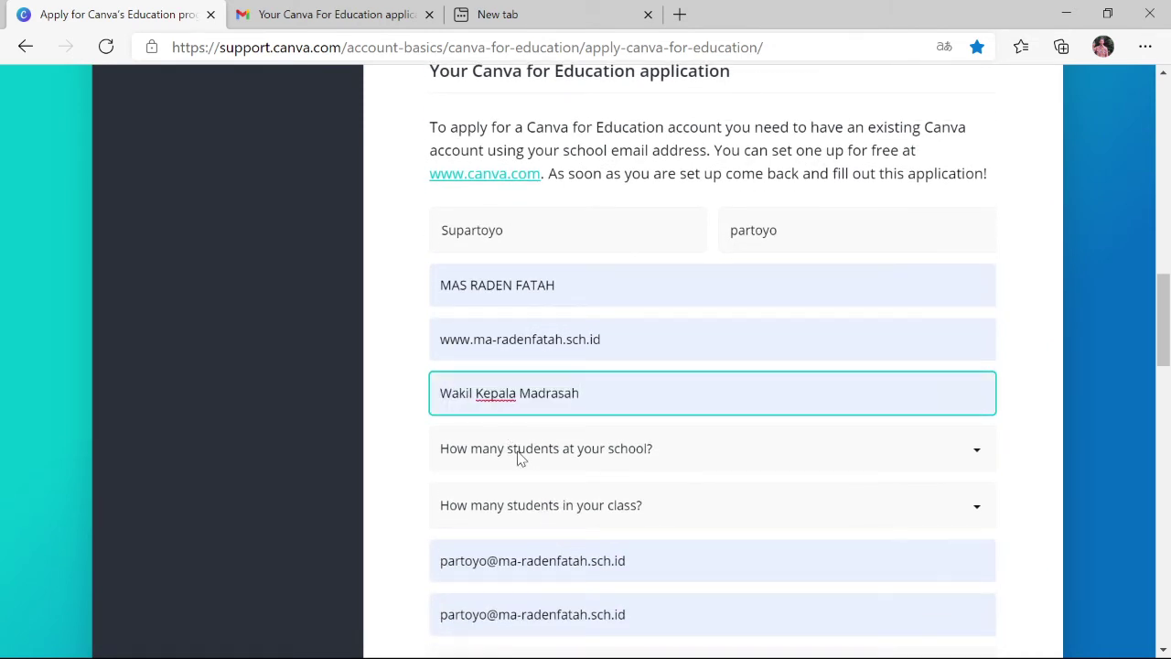
pyautogui.click(520, 455)
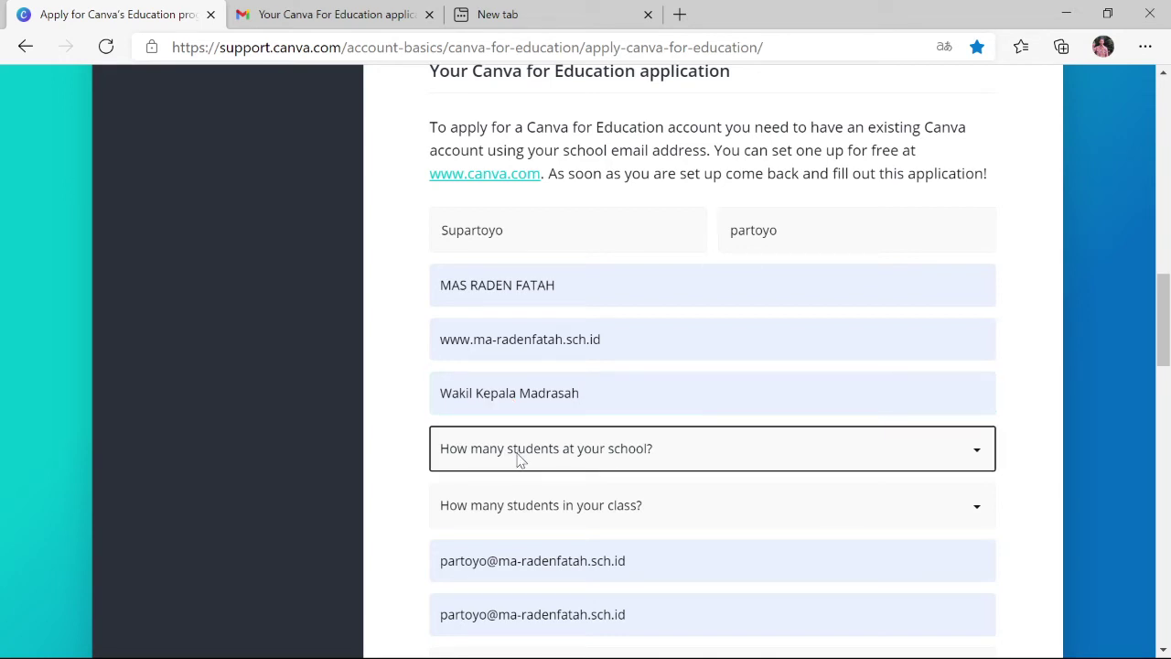
pyautogui.click(502, 529)
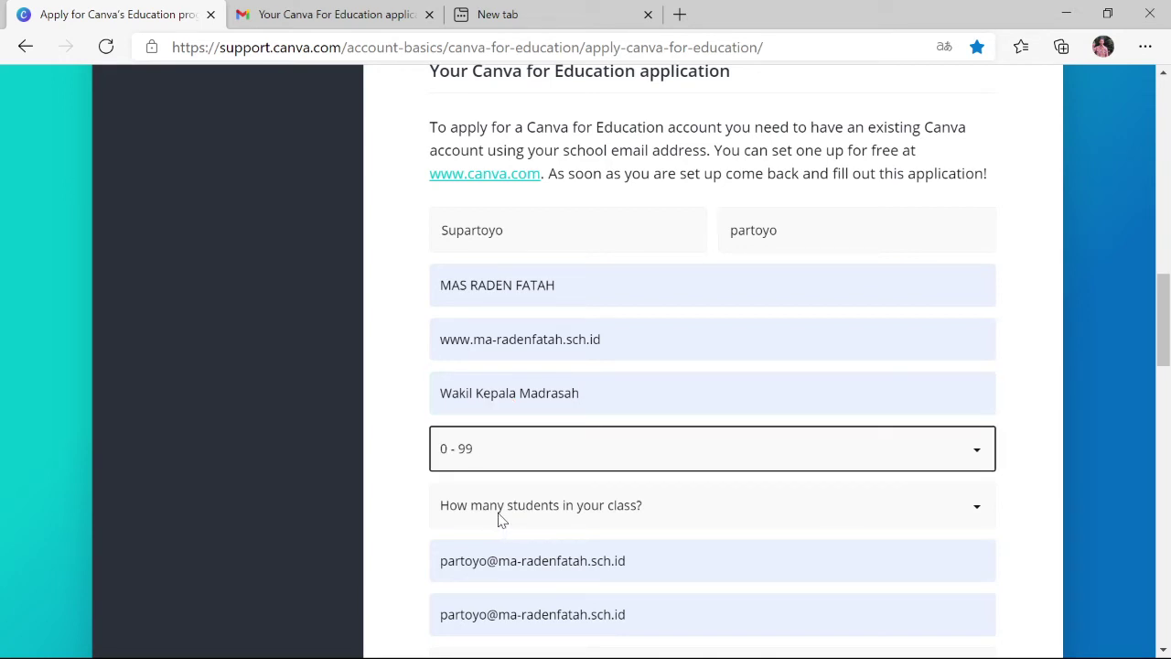
pyautogui.click(502, 515)
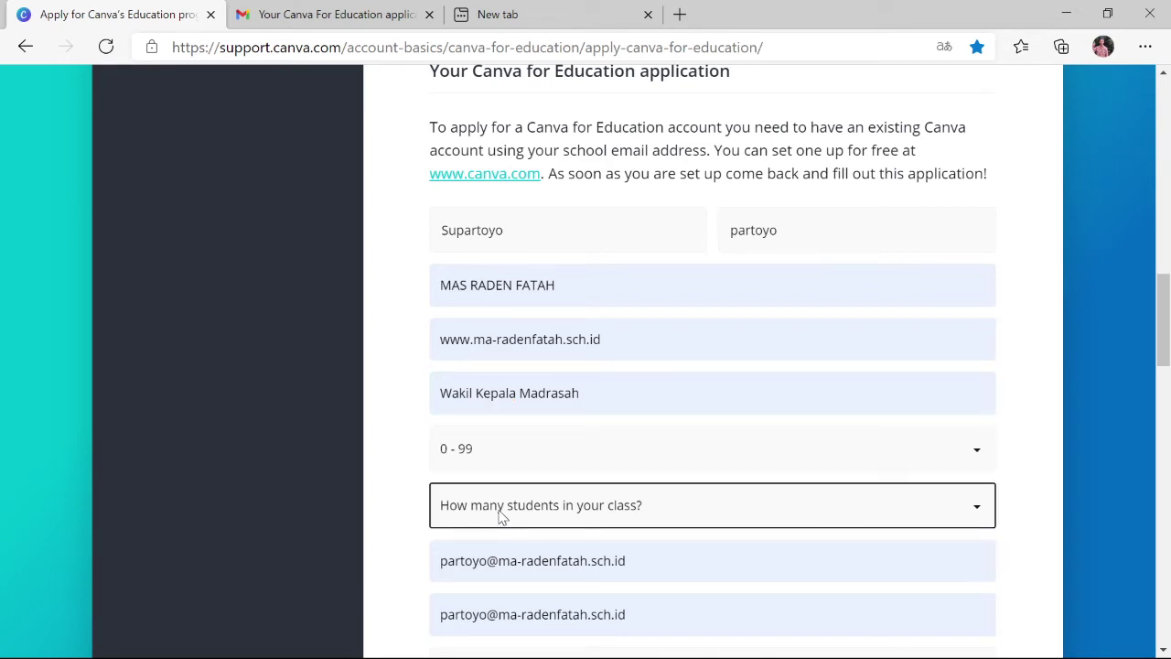
pyautogui.click(475, 356)
pyautogui.scroll(-3, 530, 467)
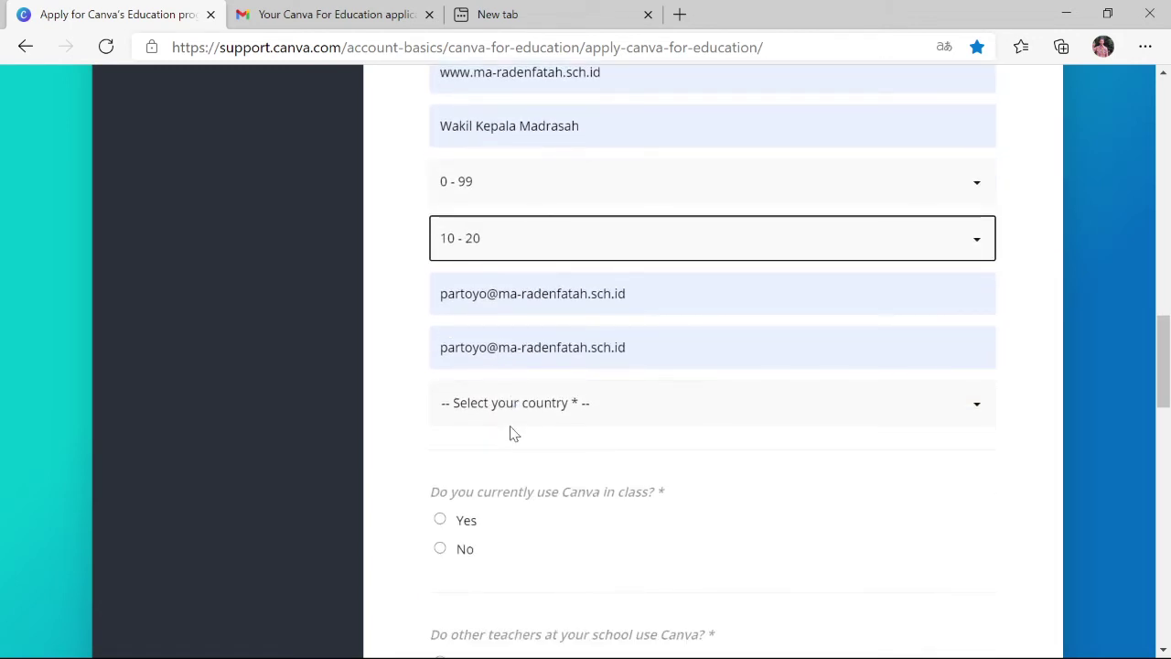
pyautogui.click(514, 419)
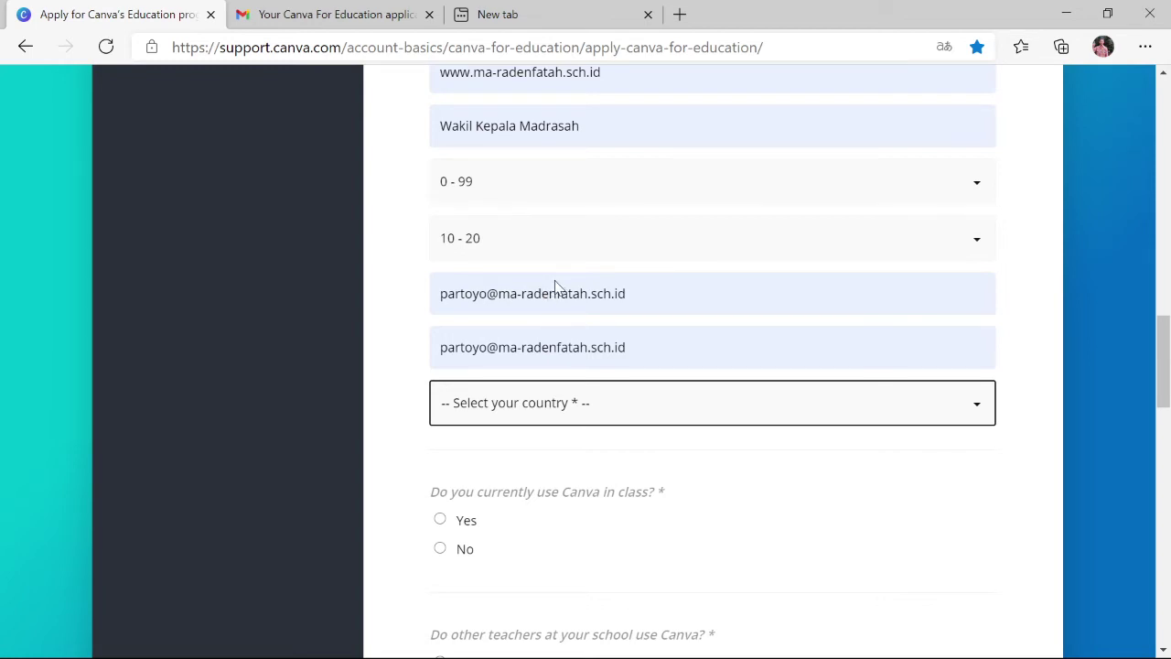
# Choose Indonesia as the country and answer Yes to both Canva-use questions
pyautogui.write('indo')
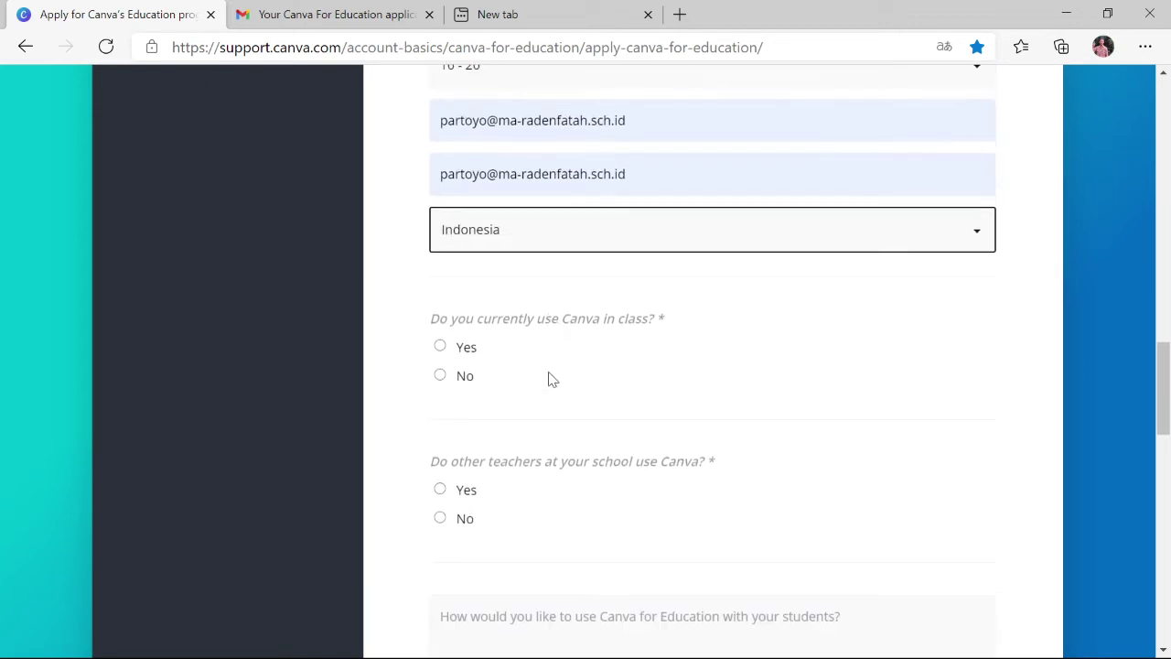
pyautogui.scroll(-2, 549, 379)
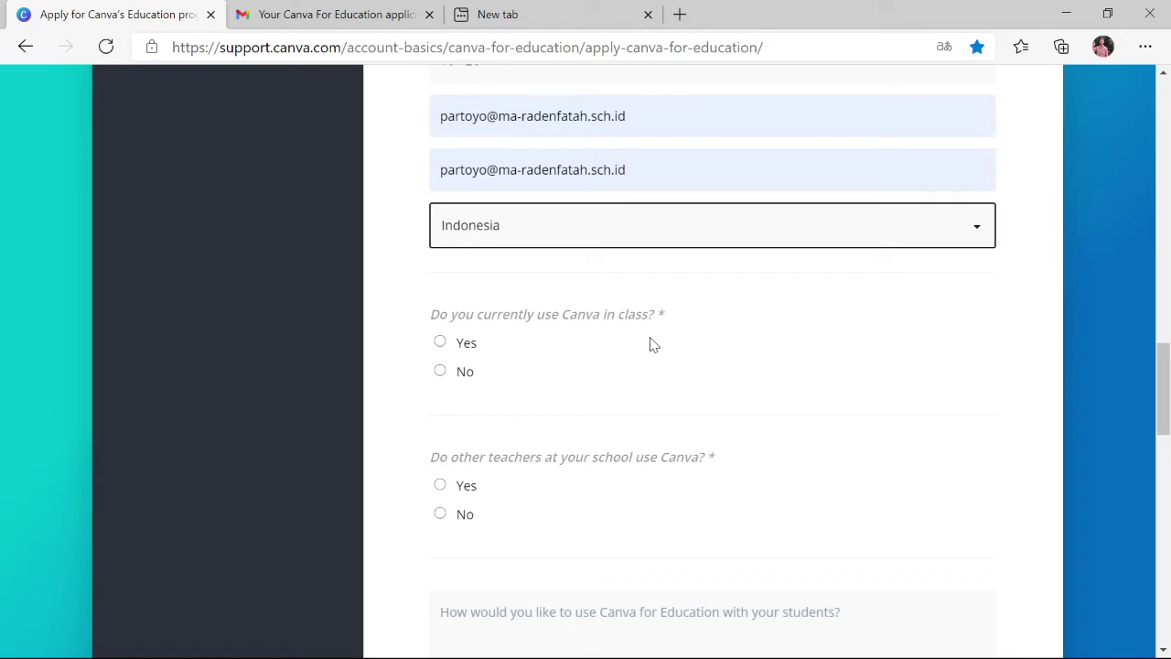
pyautogui.click(448, 353)
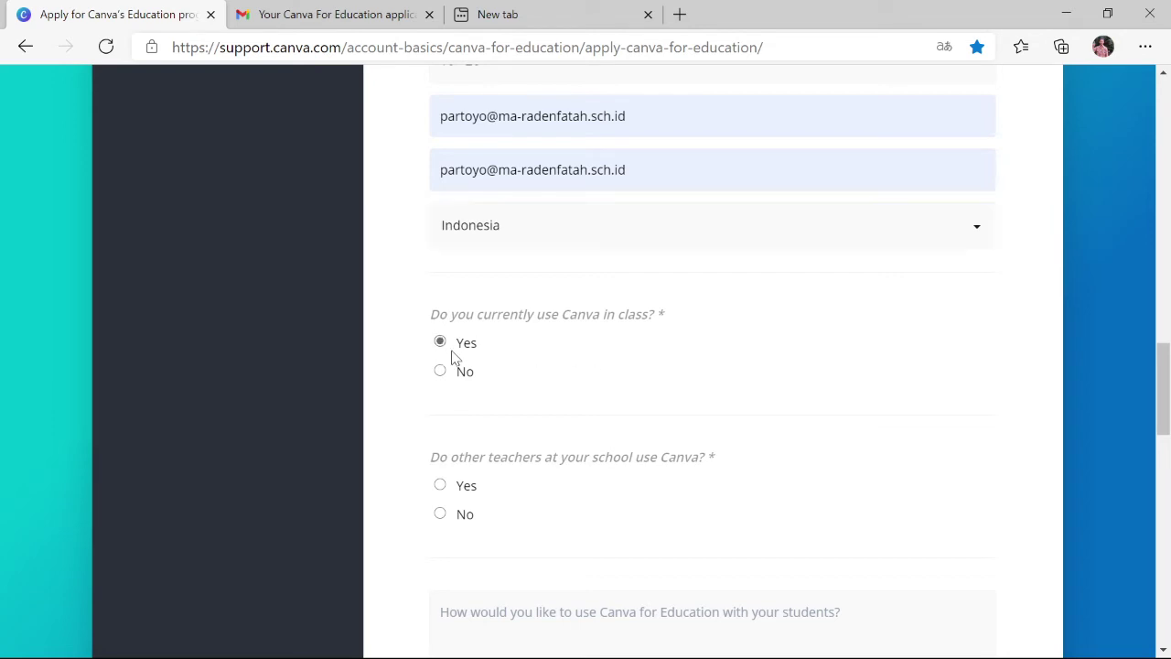
pyautogui.scroll(-2, 565, 316)
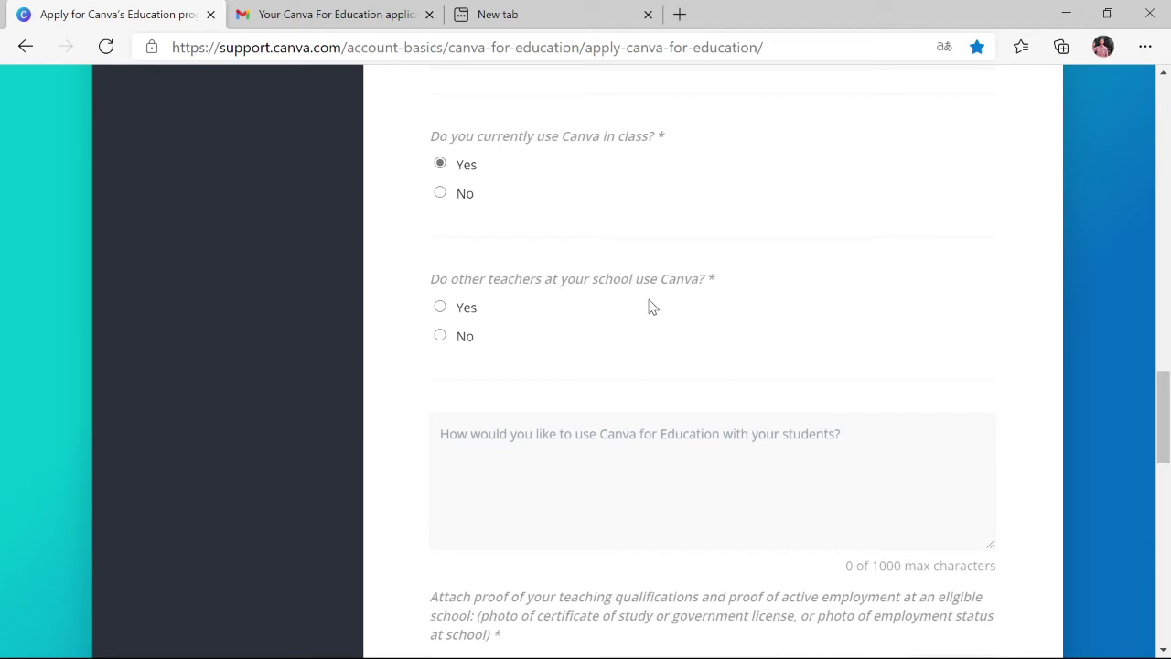
pyautogui.click(446, 313)
# Describe use as 'Digunakan untuk pembelajaran', skip the upload, agree to the terms, and view the Terms and Conditions
pyautogui.click(510, 424)
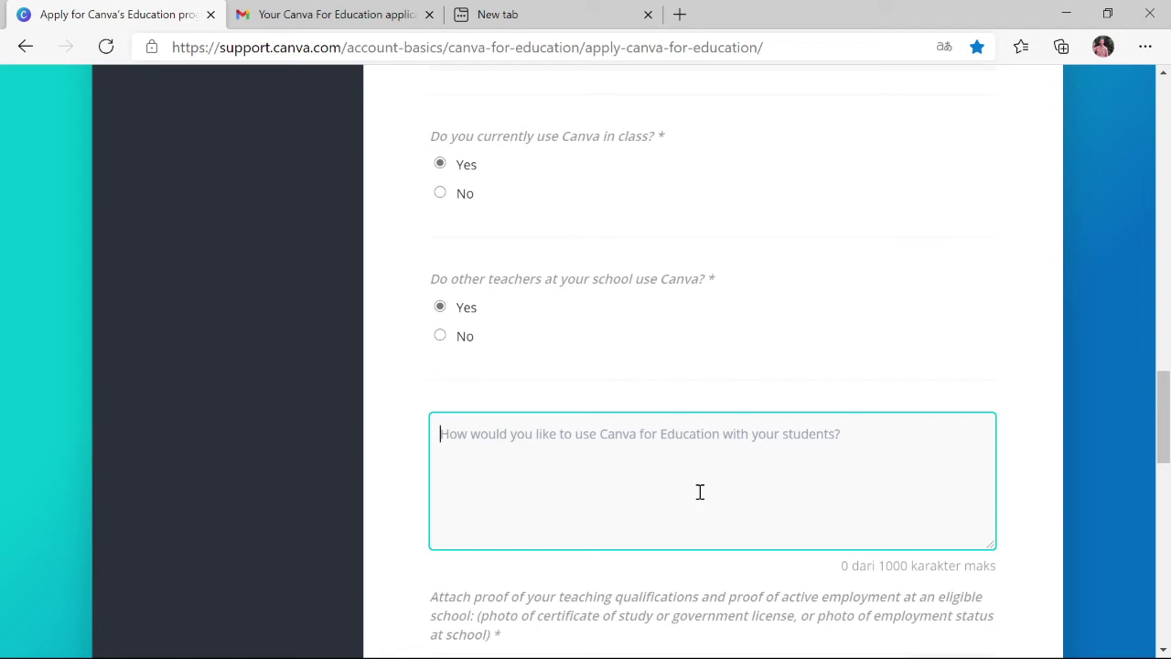
pyautogui.write('Diguna')
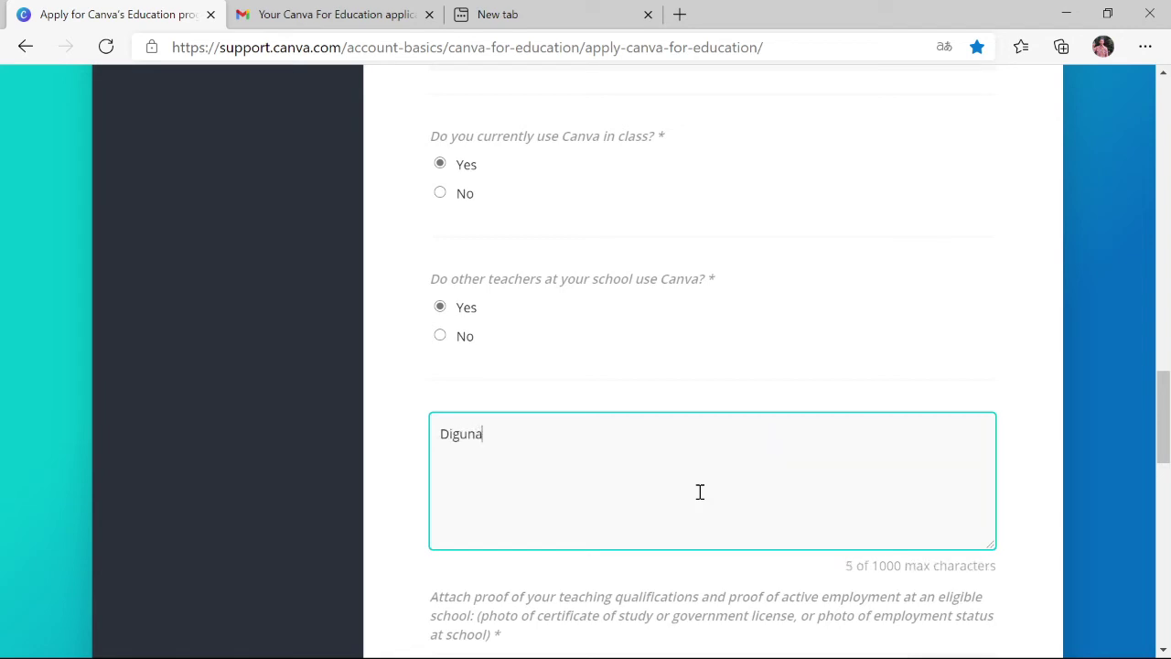
pyautogui.write('akan untuk pembel')
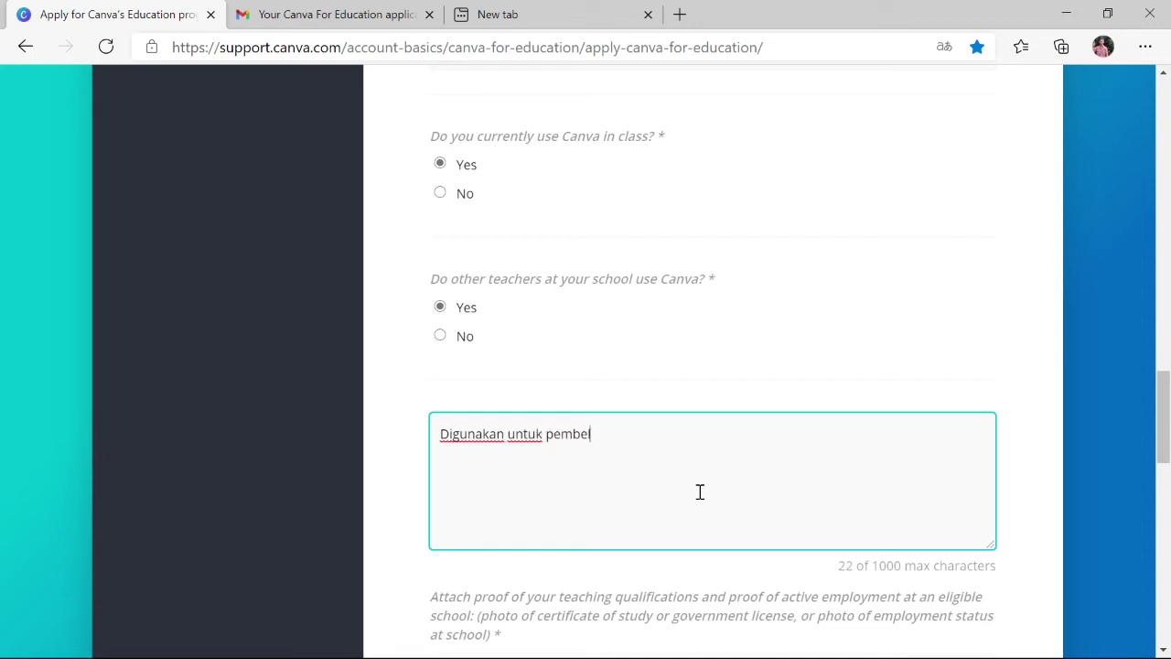
pyautogui.write('ajaran')
pyautogui.scroll(-3, 700, 491)
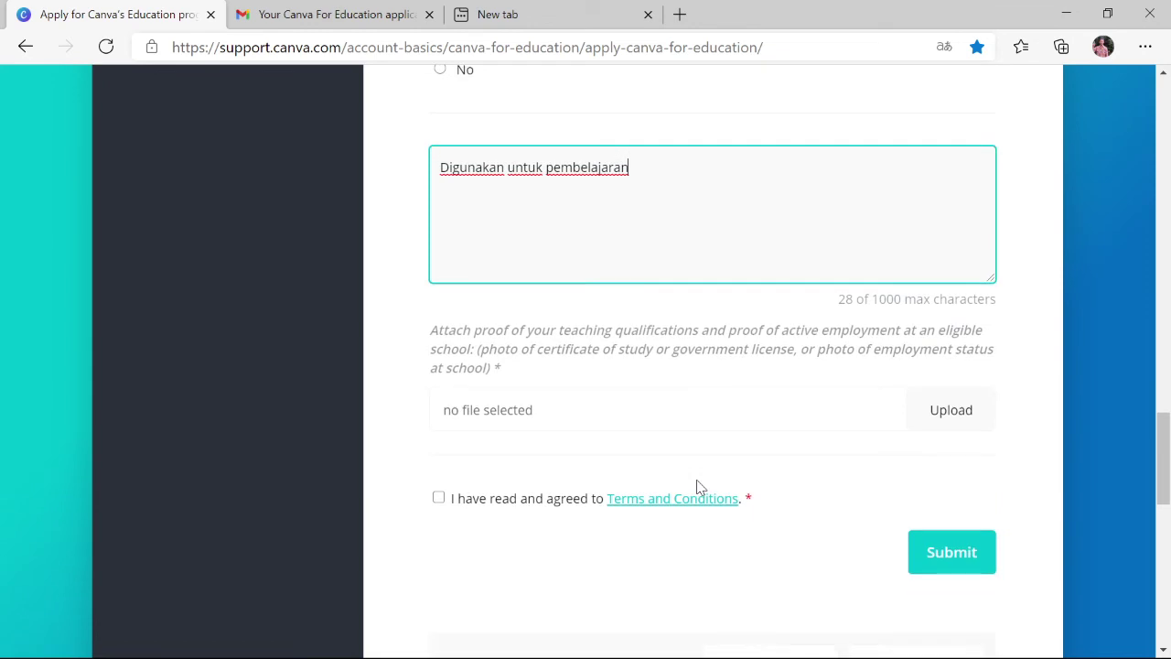
pyautogui.click(937, 419)
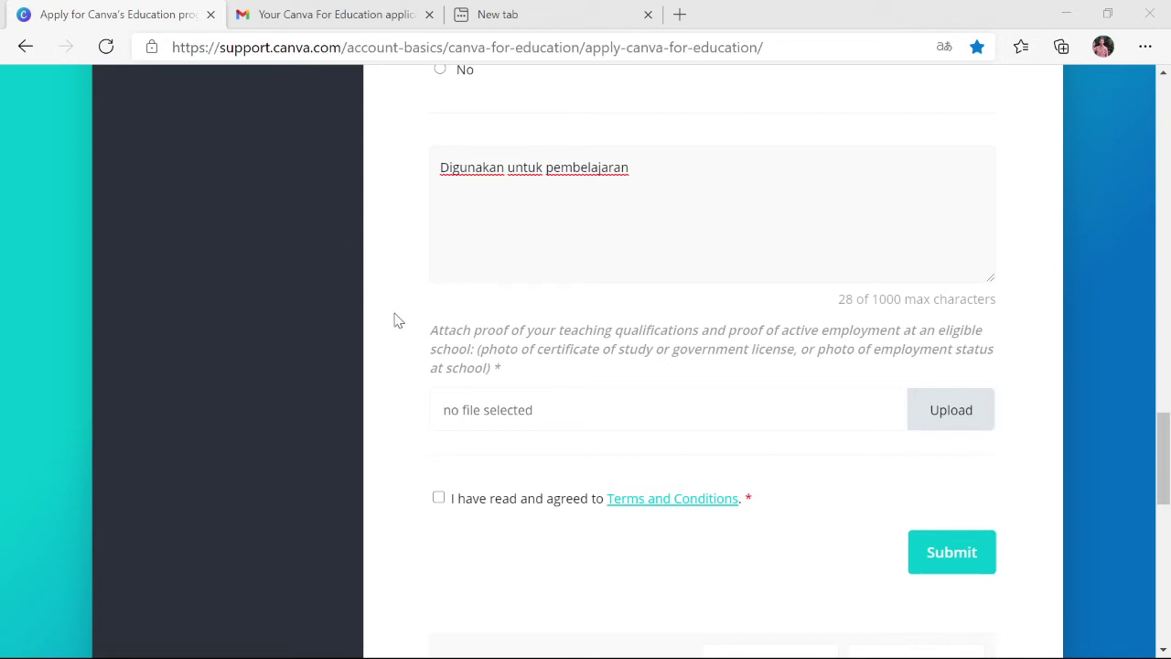
pyautogui.press('Escape')
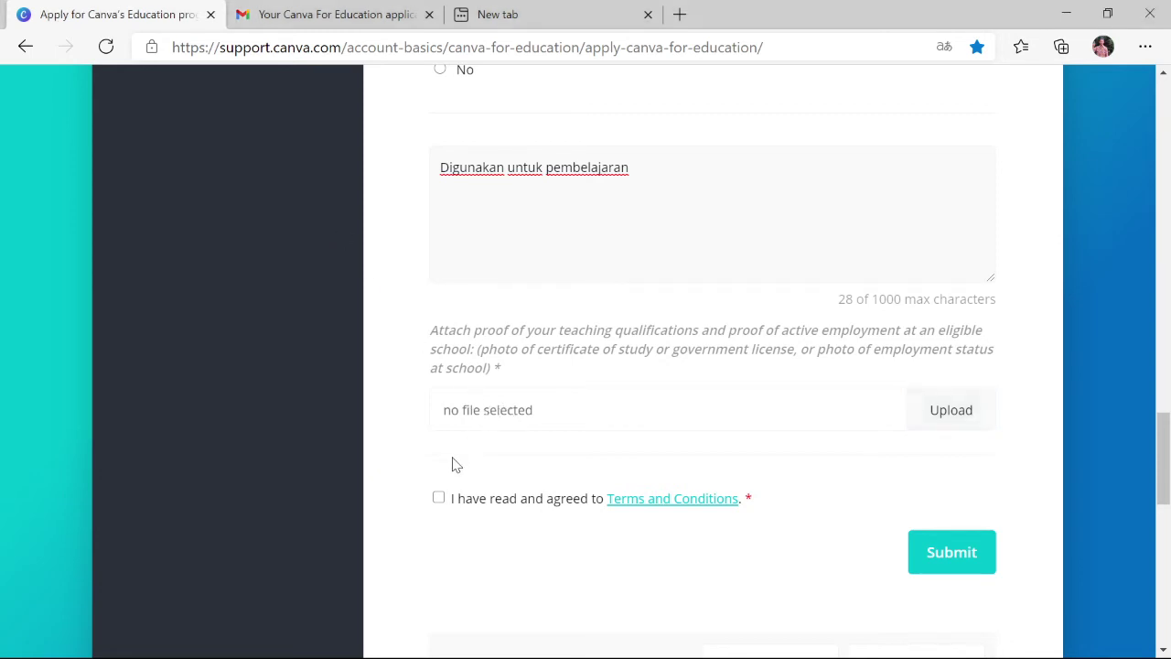
pyautogui.click(438, 499)
pyautogui.click(681, 499)
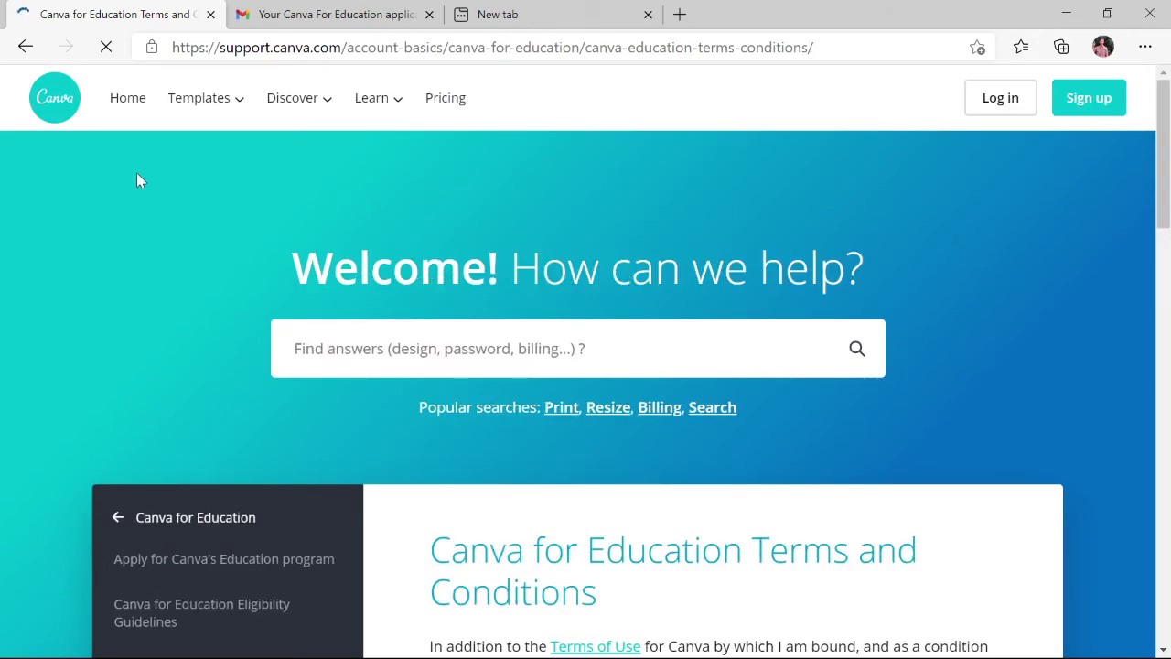
# Skim the Terms and Conditions article, then go back to the application form
pyautogui.scroll(-15, 463, 329)
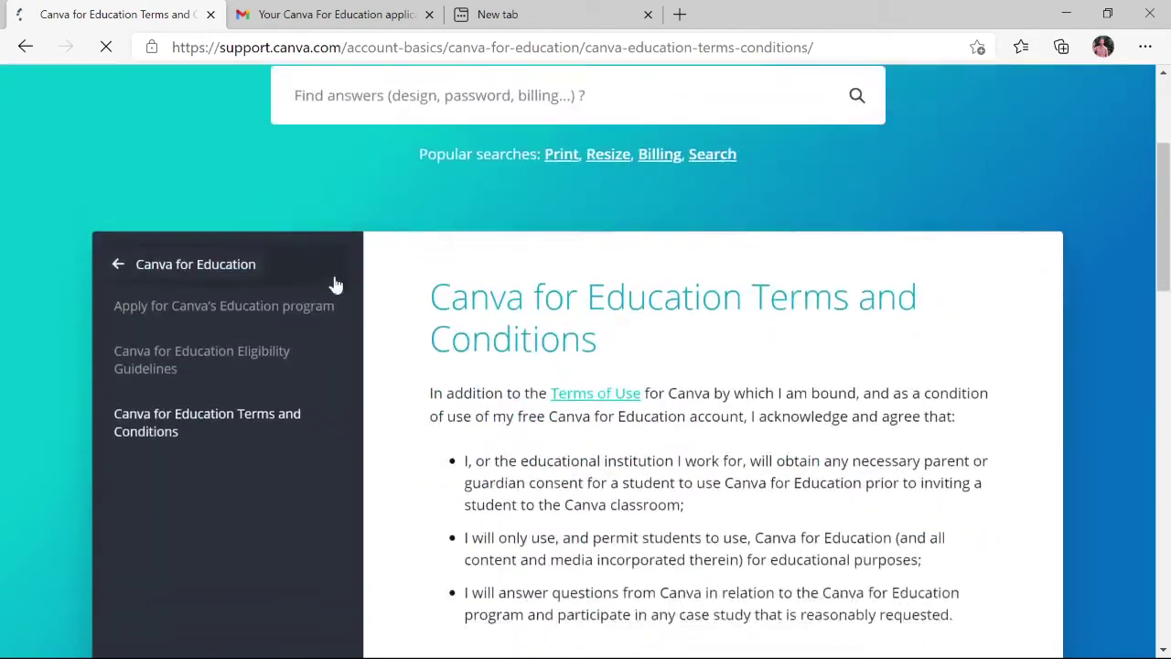
pyautogui.scroll(-5, 334, 279)
pyautogui.scroll(15, 334, 275)
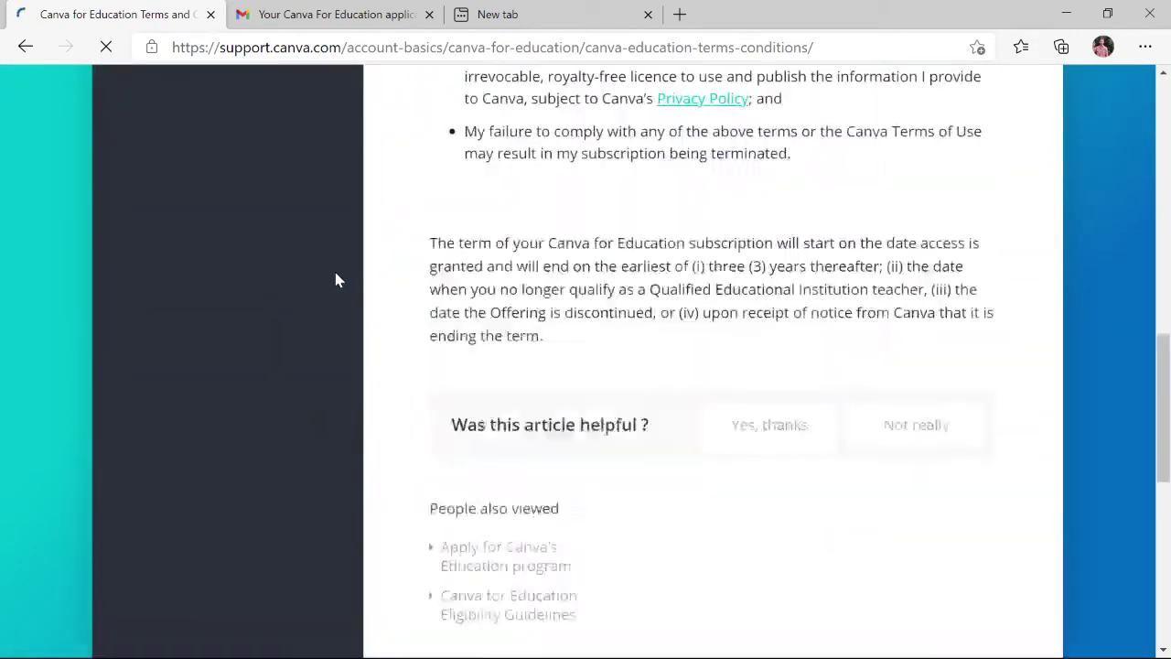
pyautogui.scroll(2, 334, 268)
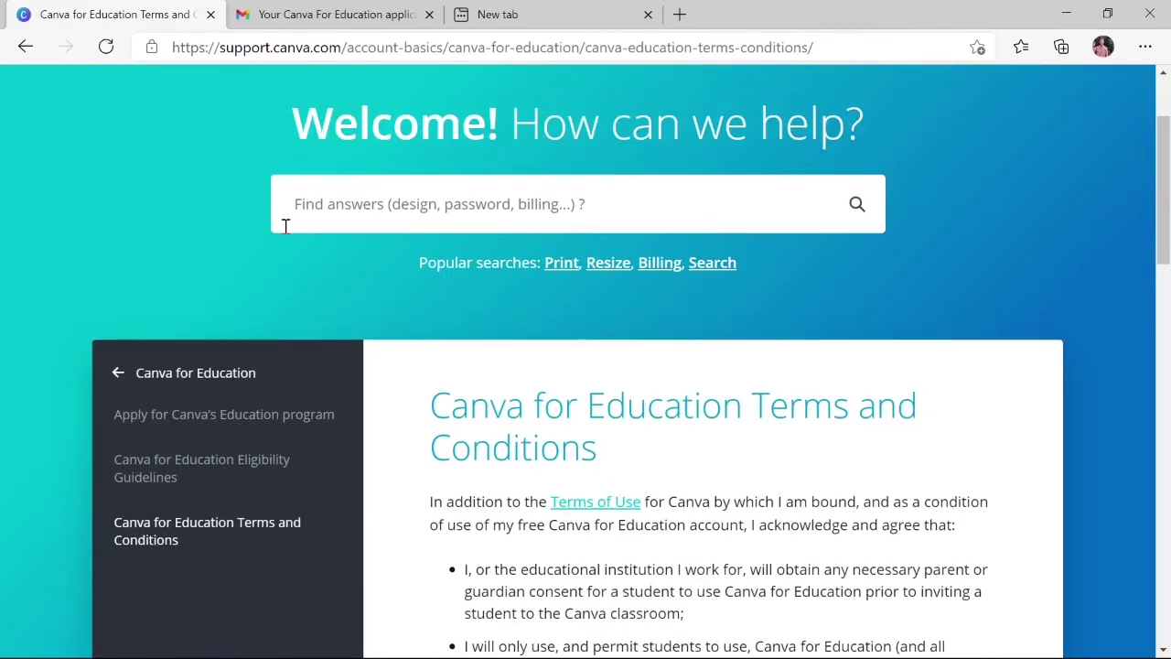
pyautogui.scroll(-3, 301, 248)
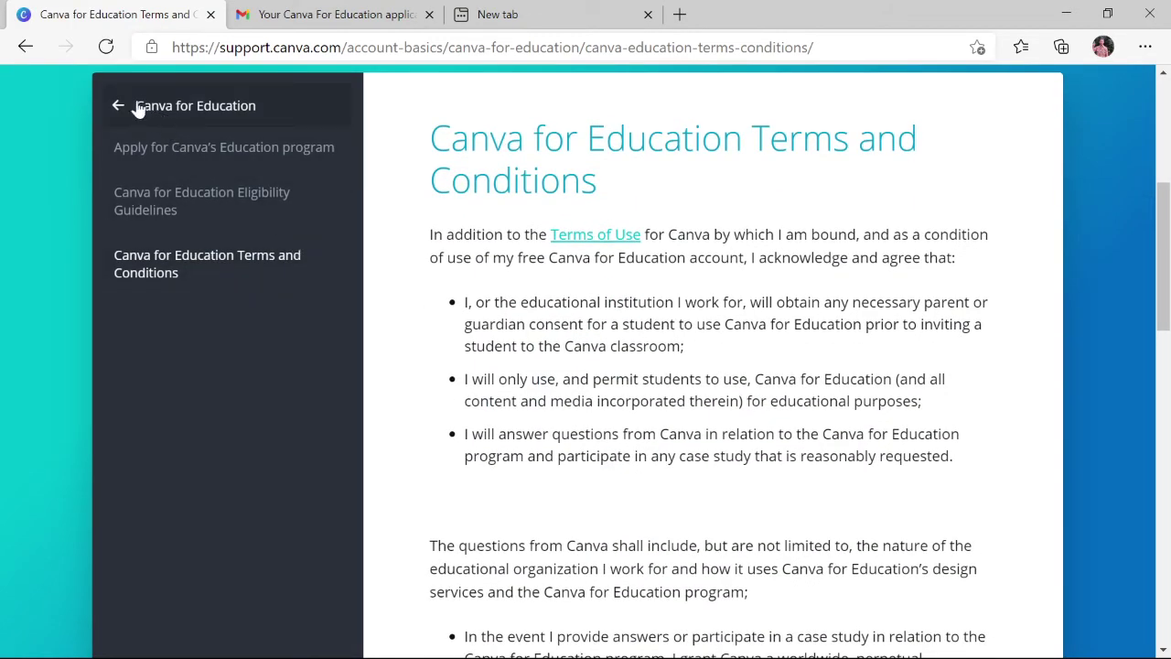
pyautogui.click(25, 47)
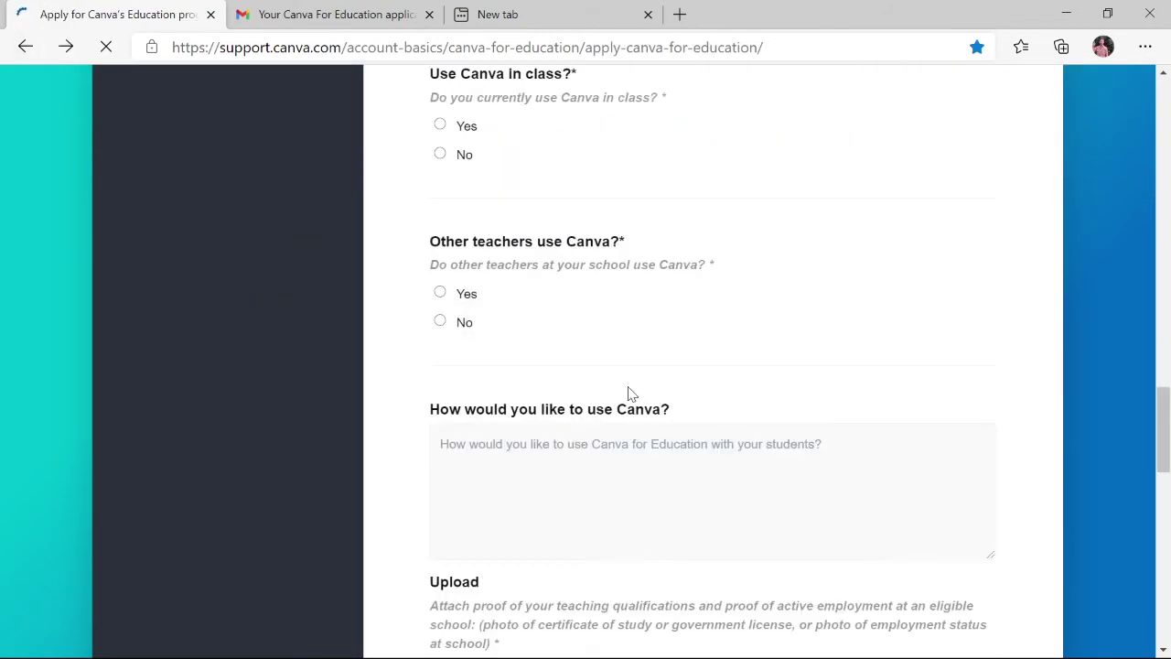
# Submit the application, review the missing-proof upload error, then switch to the Gmail approval email
pyautogui.scroll(-3, 622, 384)
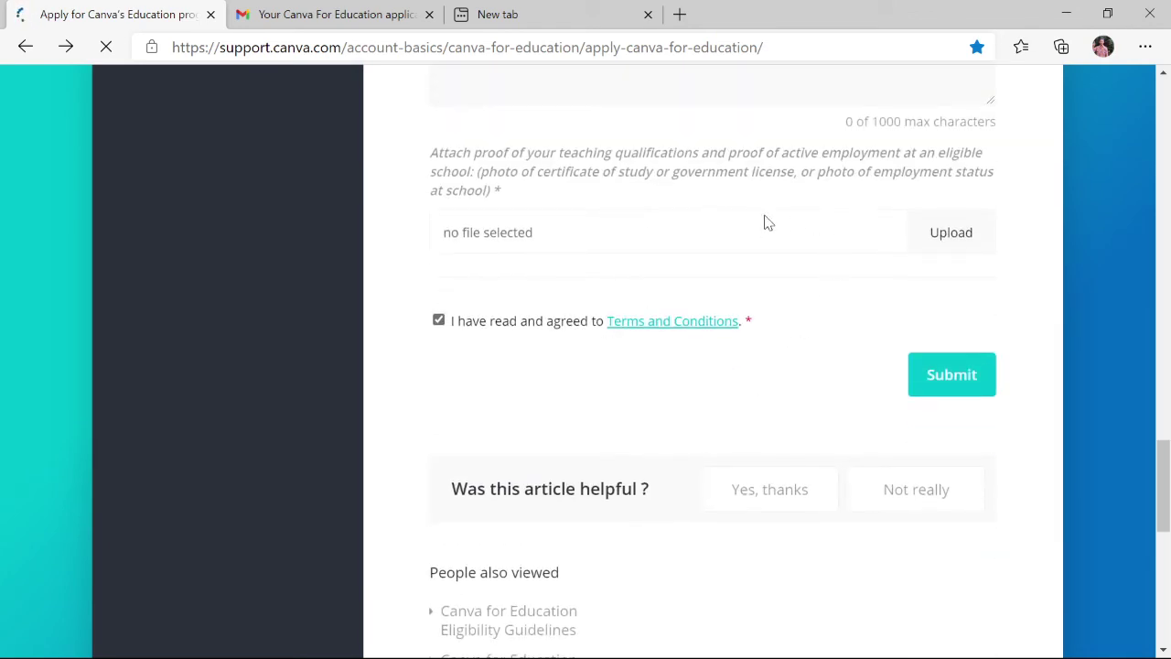
pyautogui.click(951, 390)
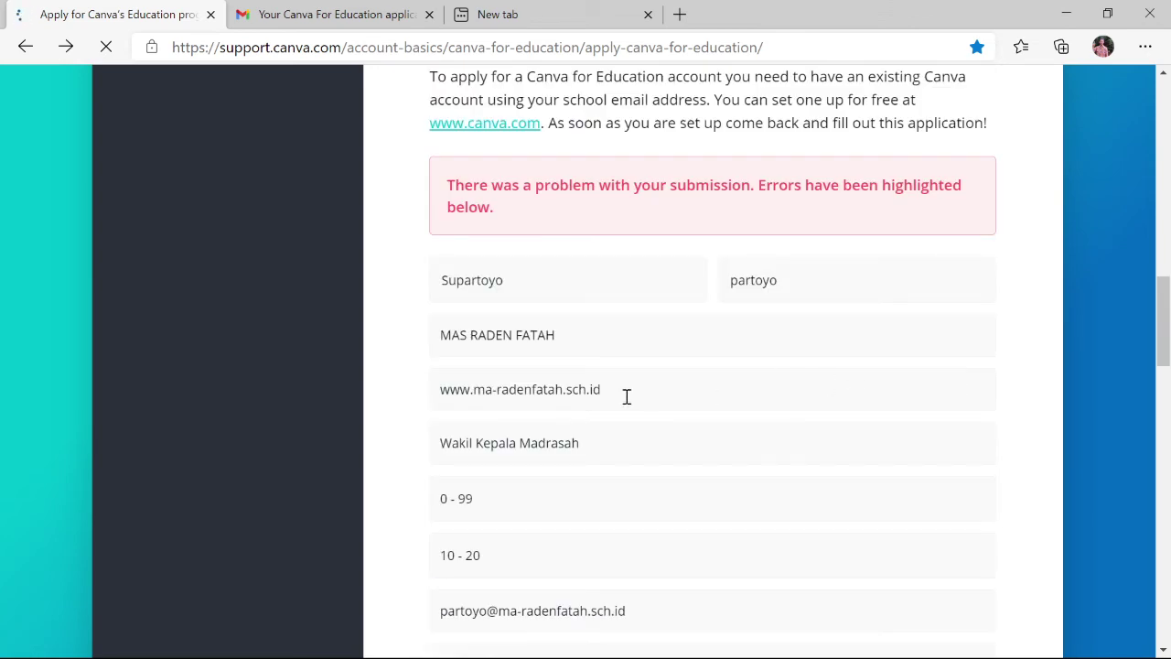
pyautogui.scroll(-4, 625, 395)
pyautogui.scroll(-3, 649, 497)
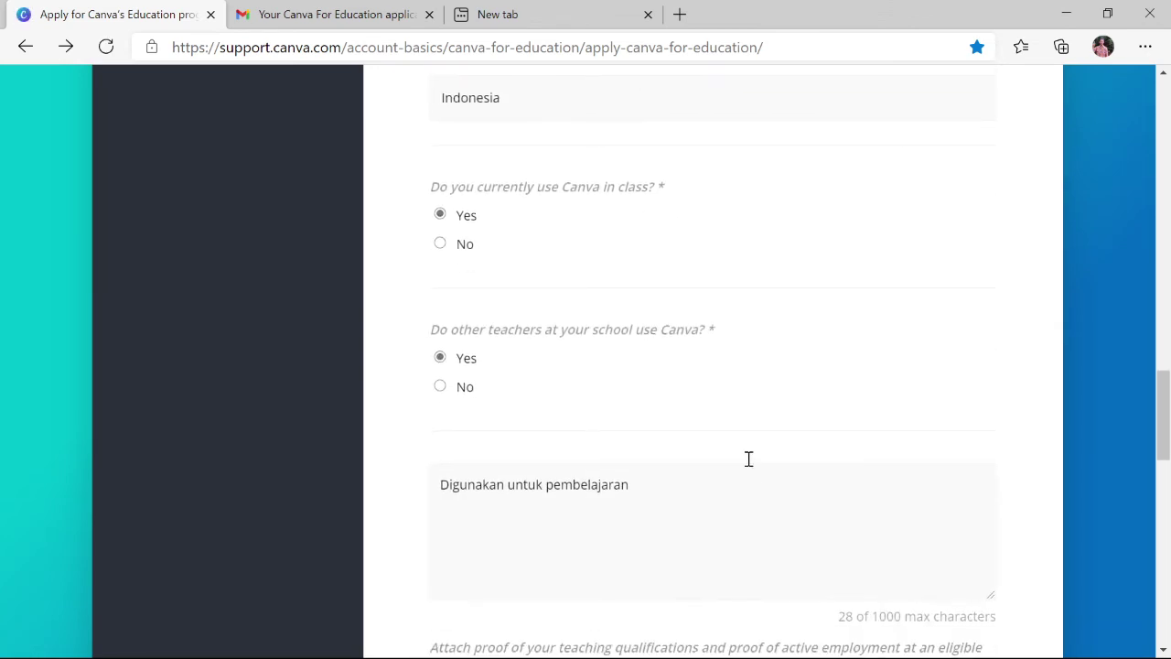
pyautogui.scroll(1, 748, 460)
pyautogui.scroll(2, 747, 403)
pyautogui.scroll(-7, 732, 366)
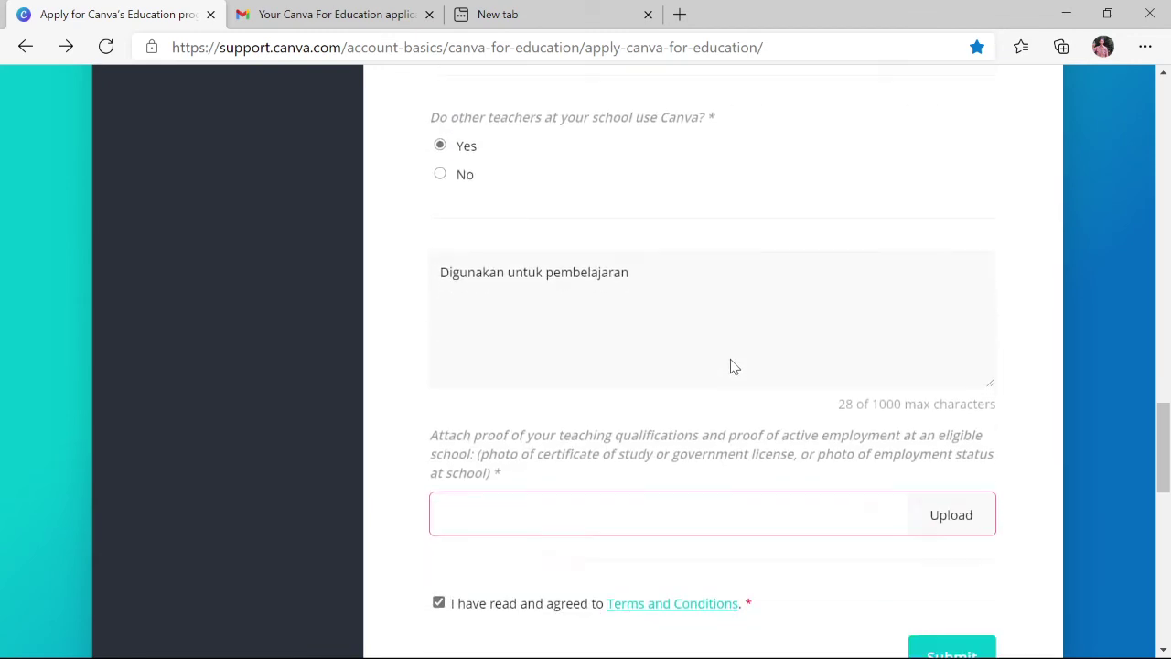
pyautogui.scroll(12, 509, 411)
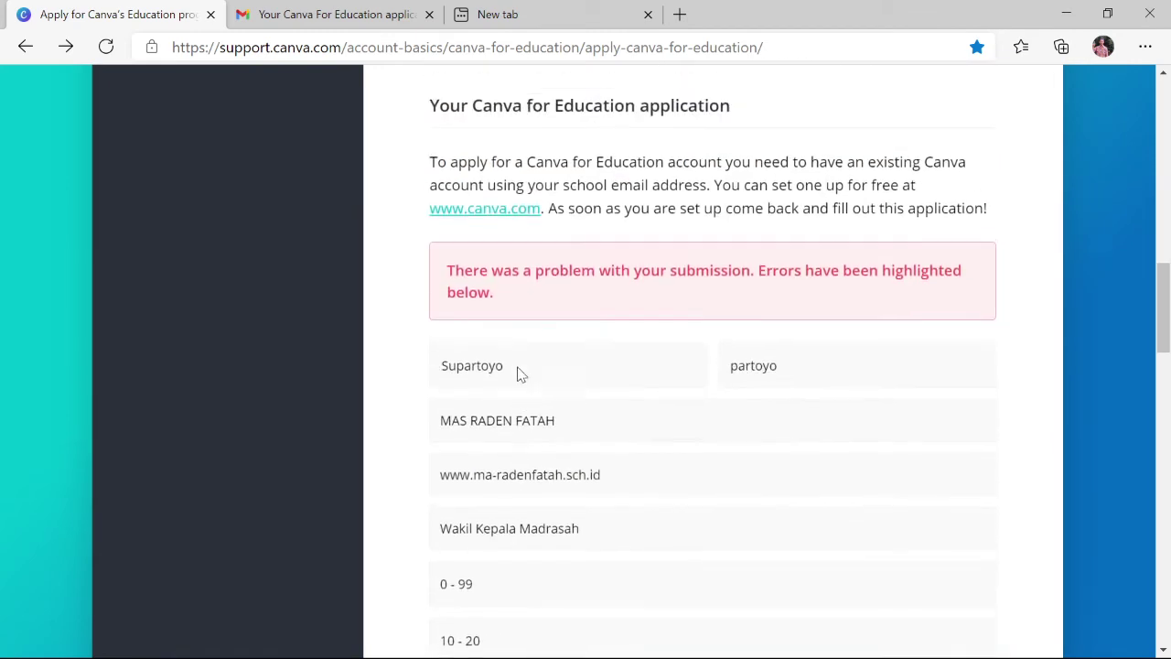
pyautogui.scroll(3, 523, 364)
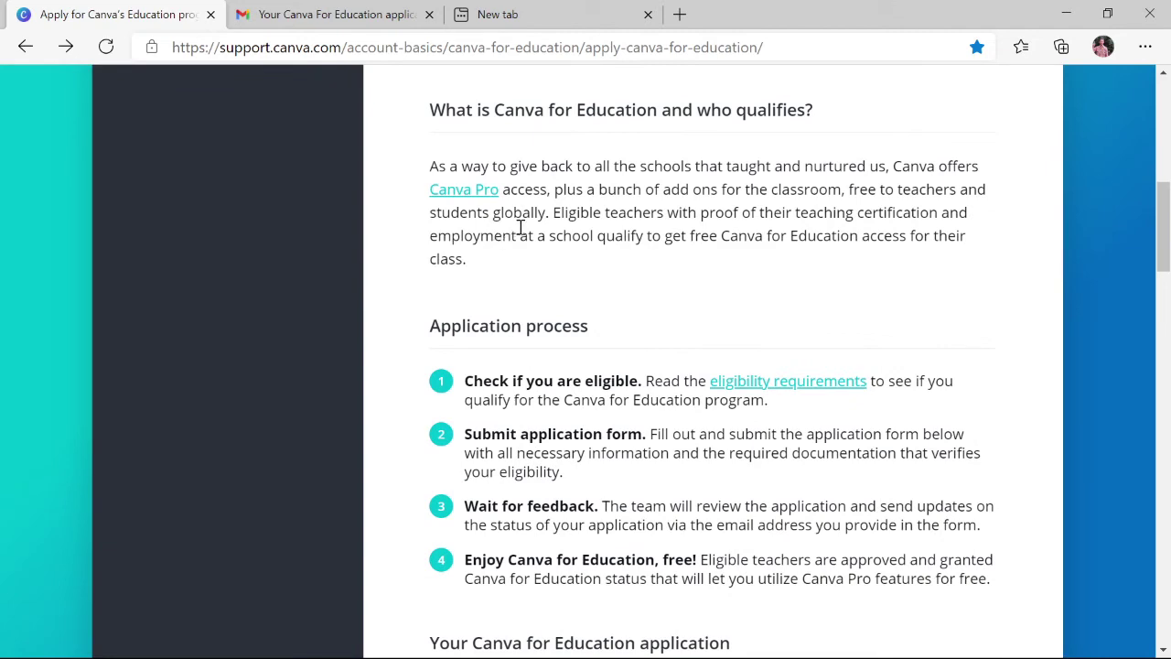
pyautogui.click(289, 14)
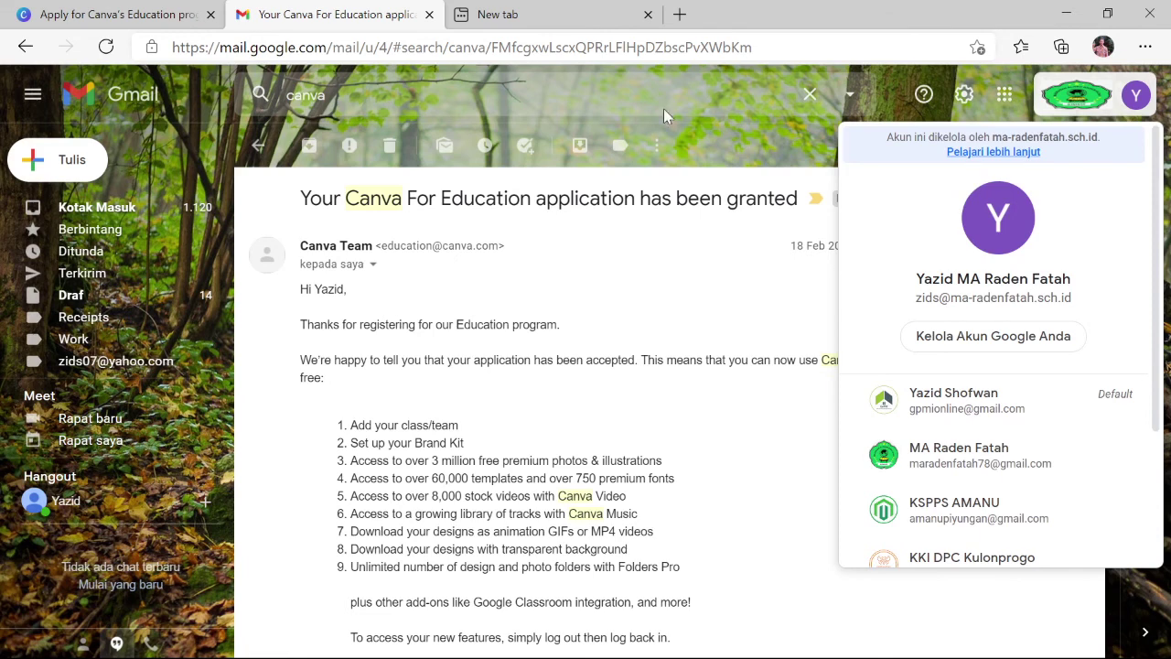
# Dismiss the Google account panel and read the approval email's nine premium features and Canva Teachers invite
pyautogui.click(736, 139)
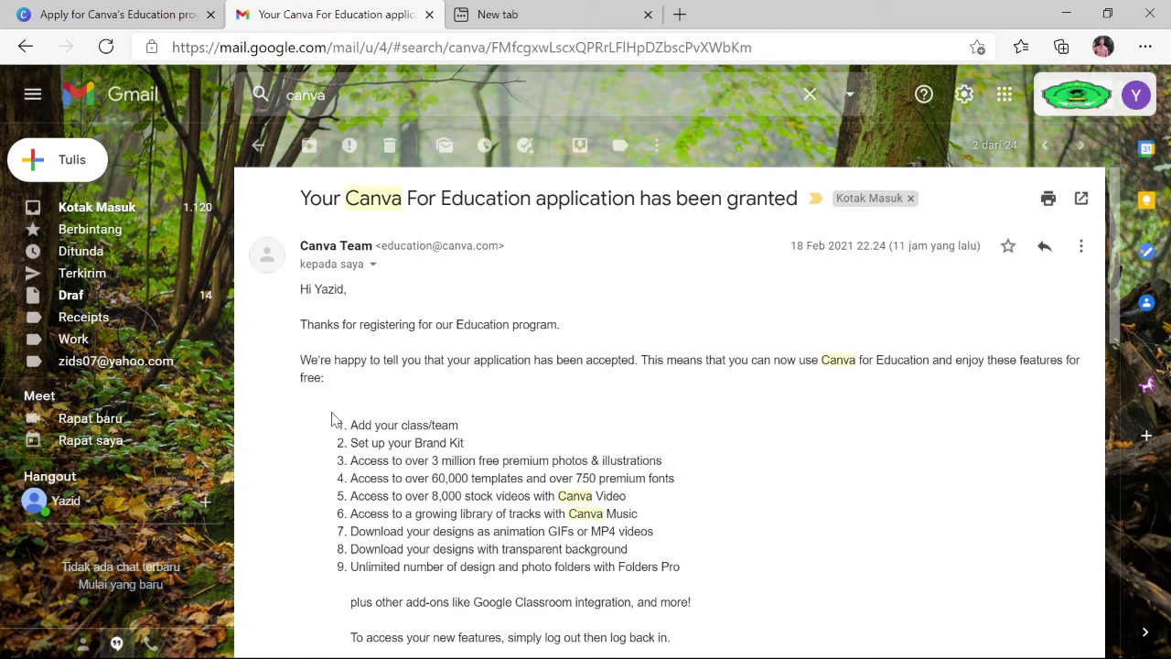
pyautogui.scroll(-2, 341, 510)
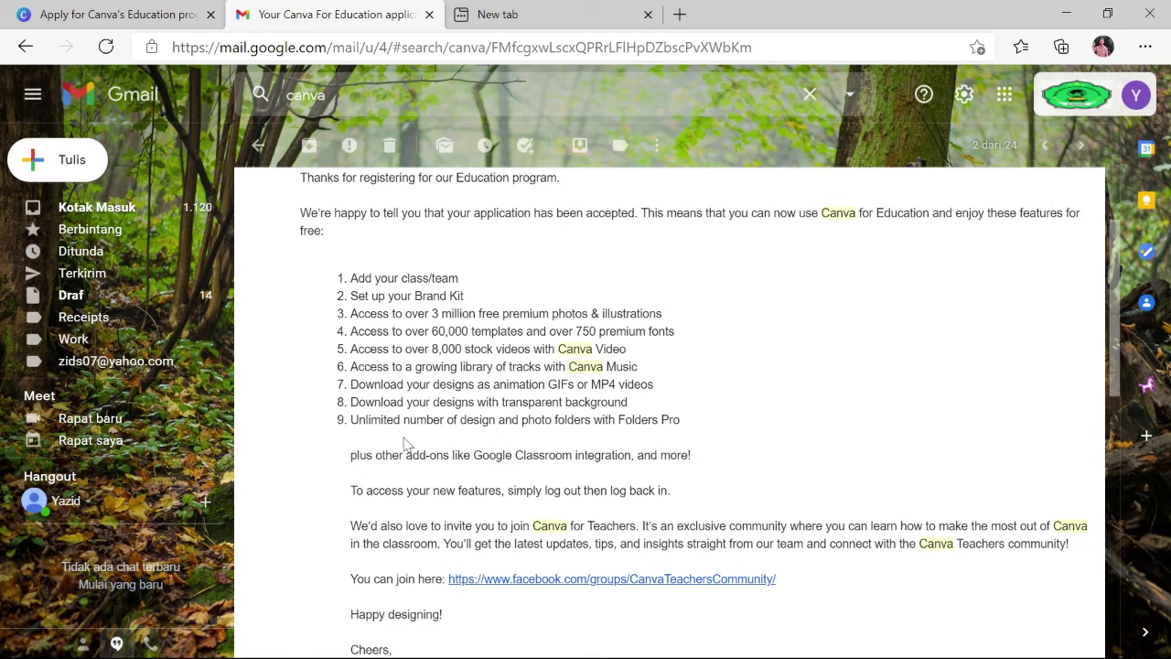
pyautogui.scroll(-1, 437, 423)
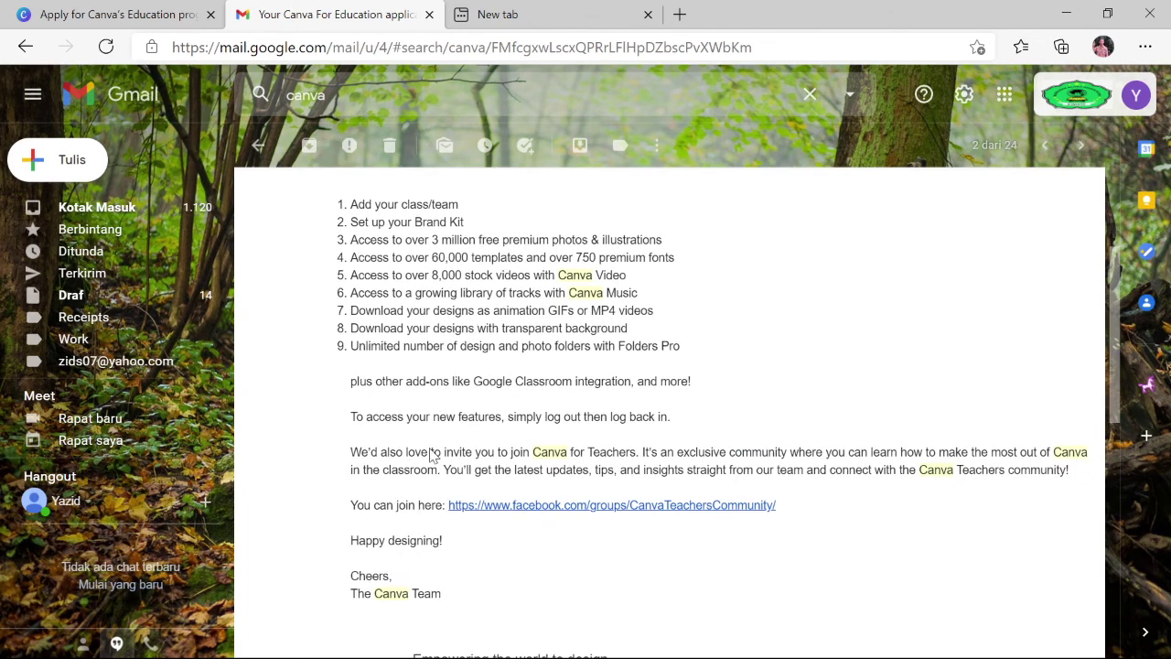
pyautogui.scroll(-1, 458, 366)
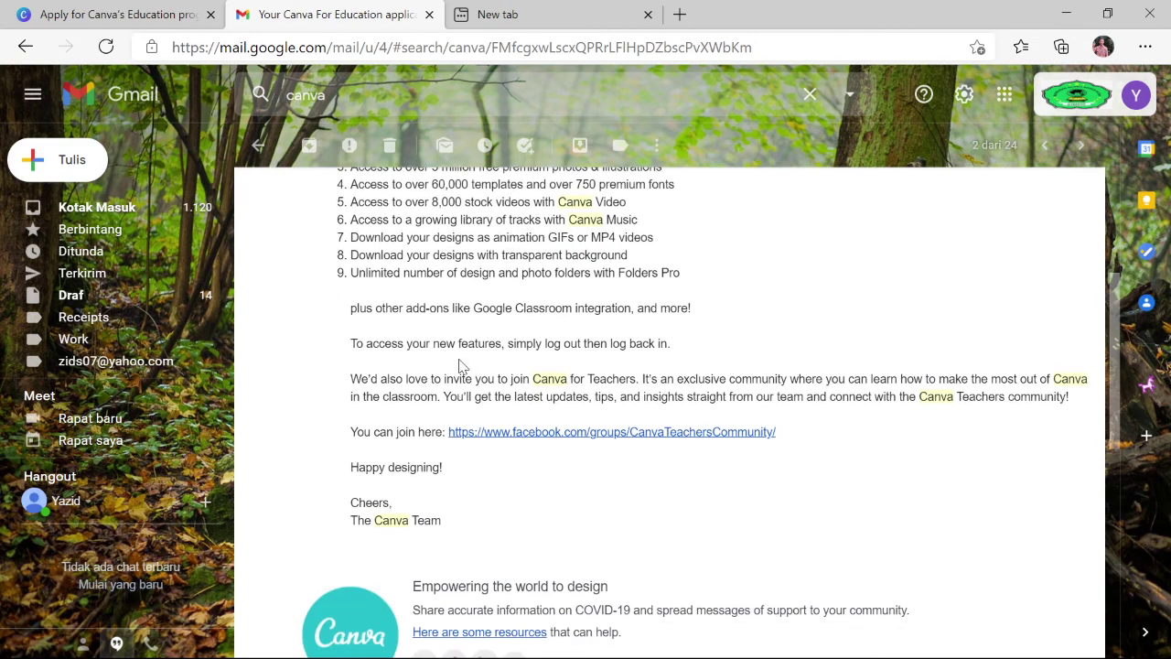
pyautogui.scroll(-1, 439, 356)
pyautogui.scroll(-3, 416, 345)
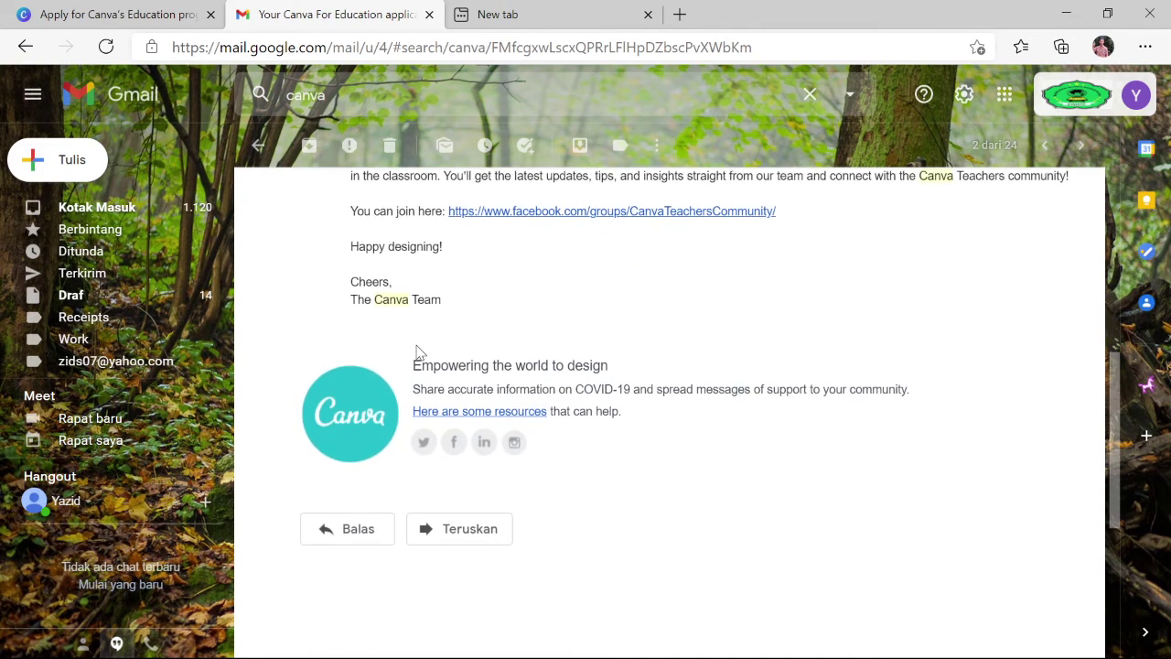